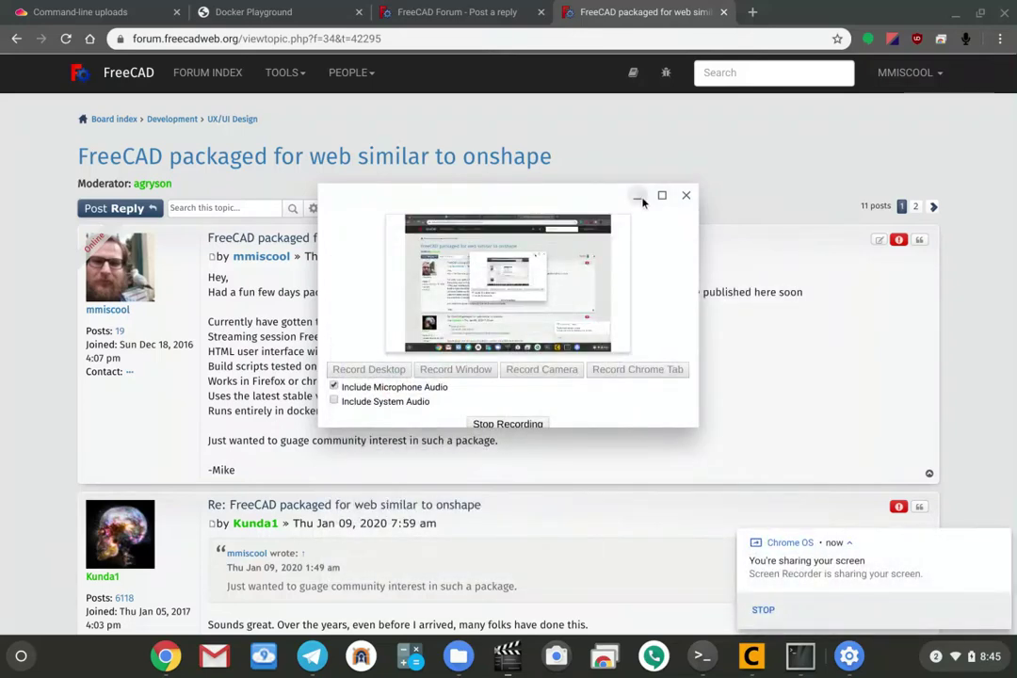
Minimize the Screen Recorder, close the sharing notice, and return to the FreeCAD web-package forum thread
{"action": "left_click", "coordinate": [637, 201]}
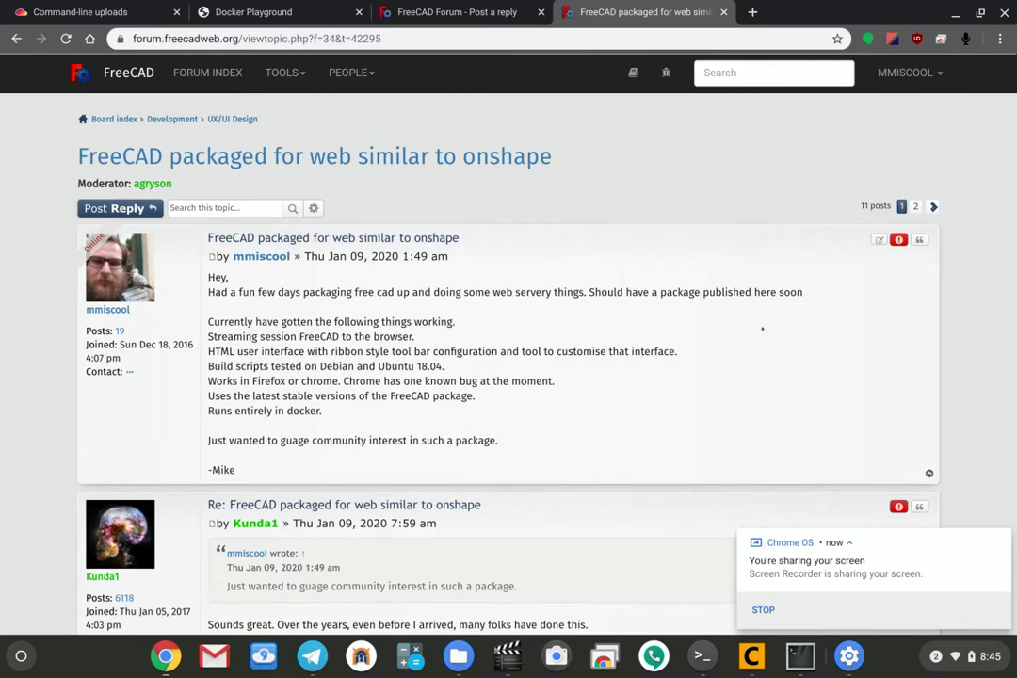
{"action": "left_click", "coordinate": [1004, 539]}
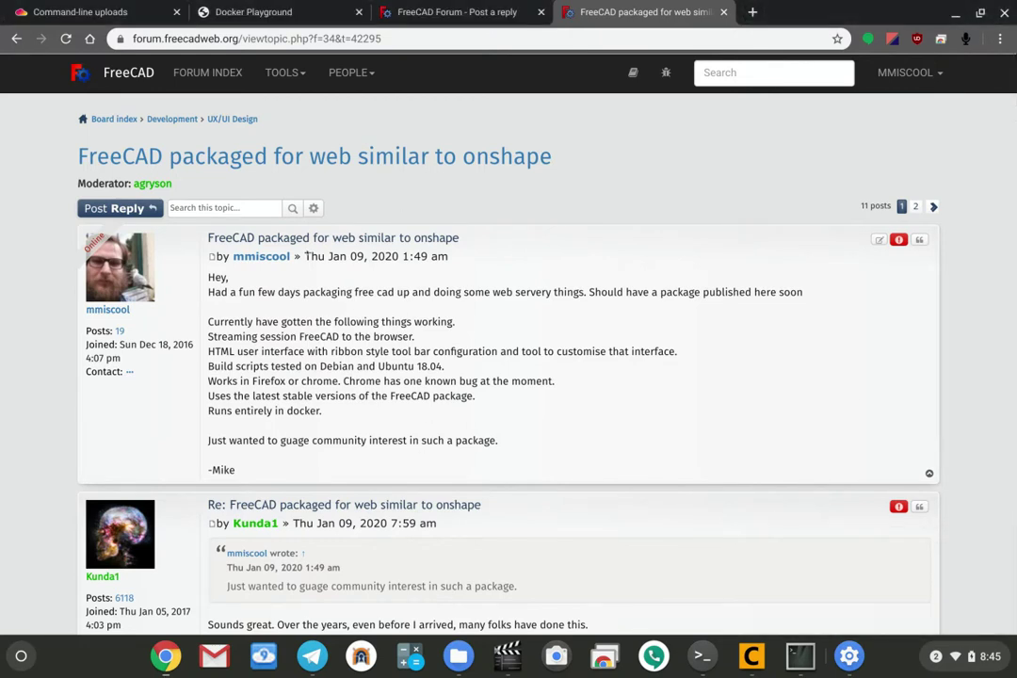
{"action": "left_click", "coordinate": [321, 7]}
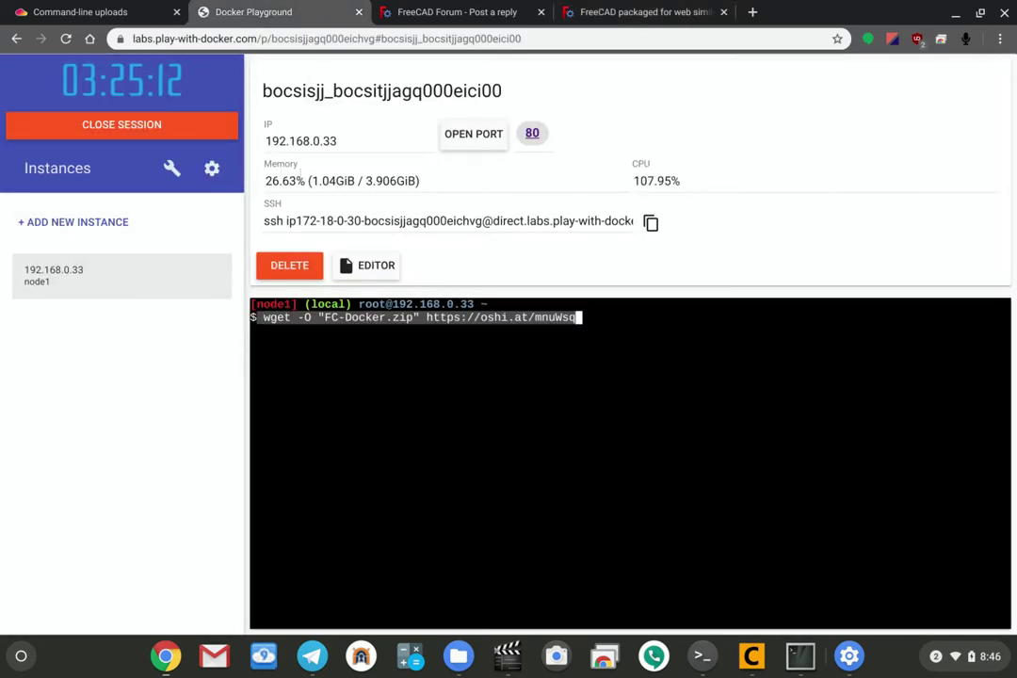
{"action": "left_click", "coordinate": [645, 12]}
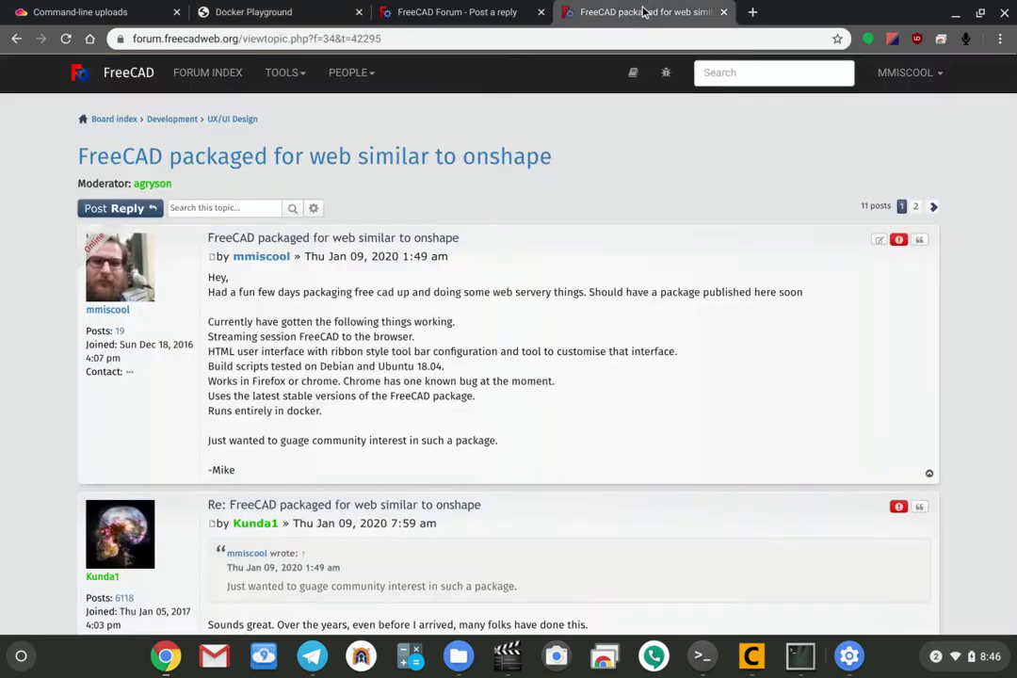
Copy the wget download command from the forum's Build instructions
{"action": "scroll", "coordinate": [349, 321], "scroll_direction": "down", "scroll_amount": 5}
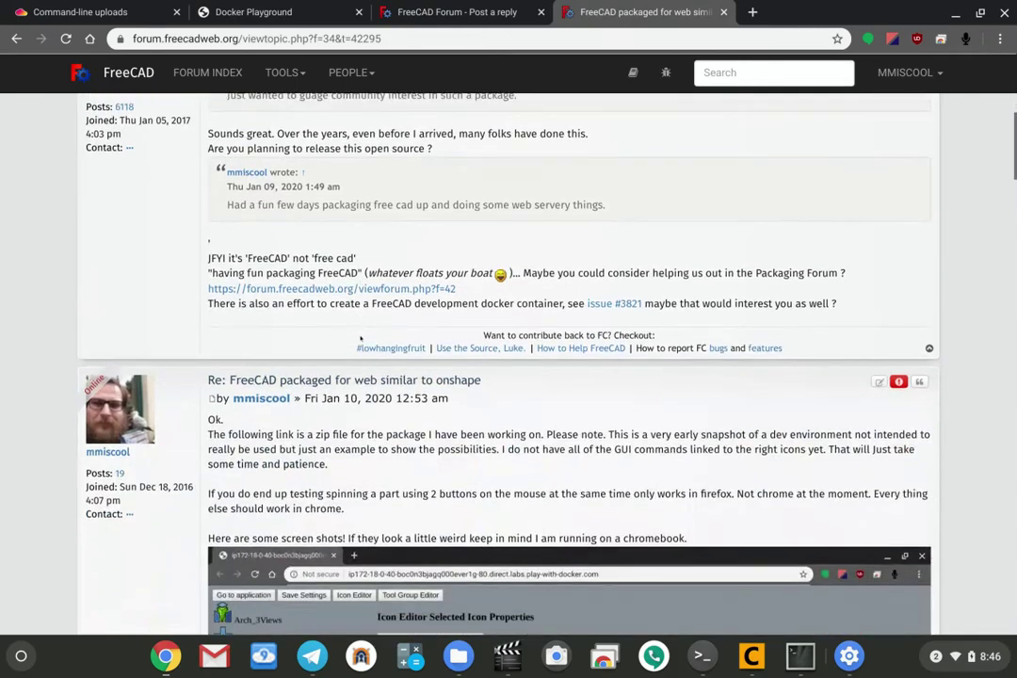
{"action": "scroll", "coordinate": [362, 341], "scroll_direction": "up", "scroll_amount": 4}
{"action": "scroll", "coordinate": [361, 341], "scroll_direction": "down", "scroll_amount": 10}
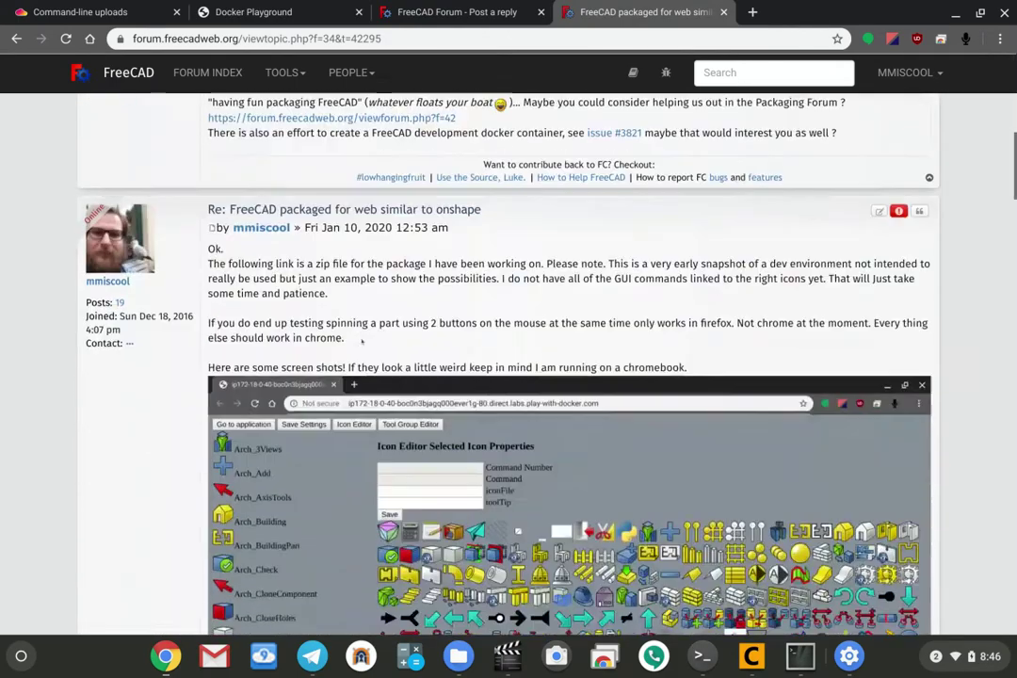
{"action": "scroll", "coordinate": [363, 343], "scroll_direction": "down", "scroll_amount": 12}
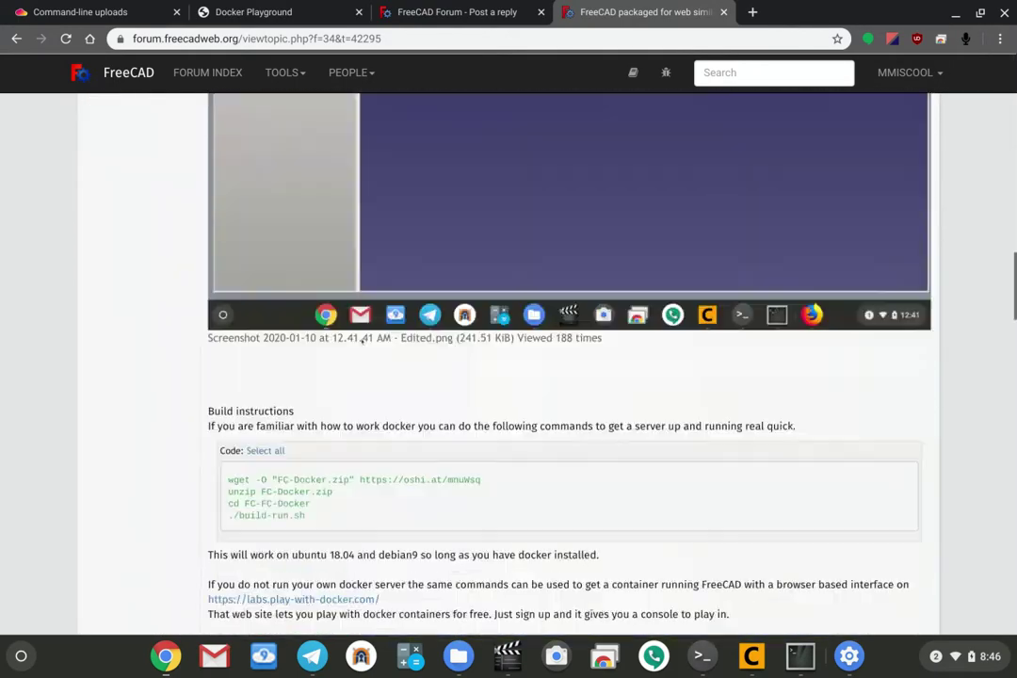
{"action": "scroll", "coordinate": [373, 349], "scroll_direction": "down", "scroll_amount": 1}
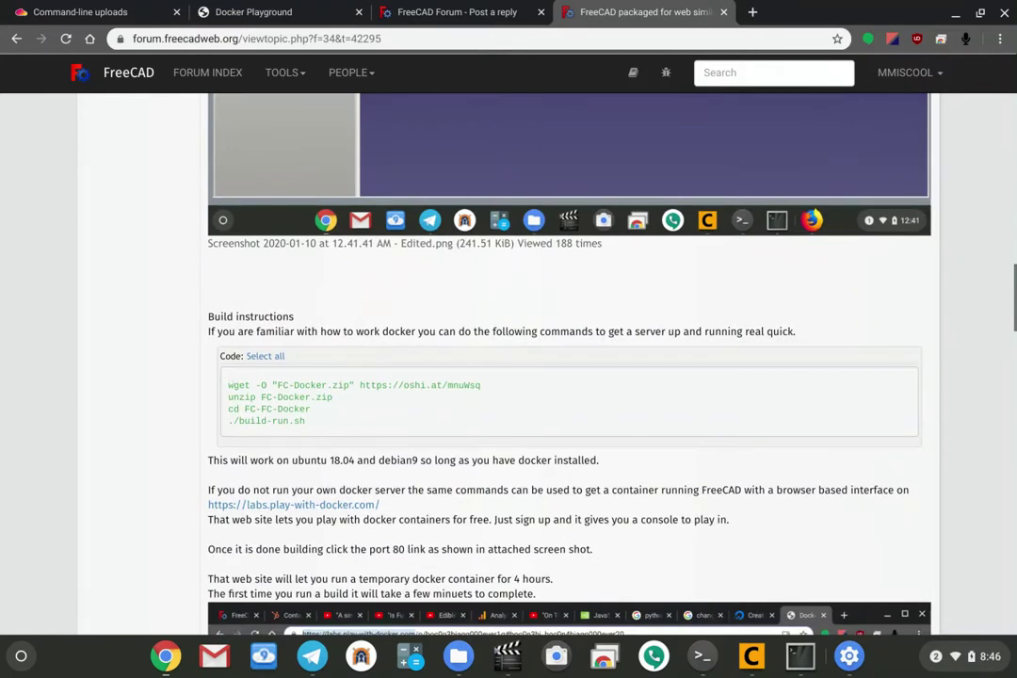
{"action": "left_click_drag", "start_coordinate": [486, 387], "coordinate": [227, 386]}
{"action": "right_click", "coordinate": [281, 388]}
{"action": "left_click", "coordinate": [345, 401]}
In the Docker Playground terminal, clear the old line and run ls
{"action": "left_click", "coordinate": [298, 9]}
{"action": "key", "text": "BackSpace"}
{"action": "key", "text": "BackSpace"}
{"action": "key", "text": "BackSpace"}
{"action": "key", "text": "BackSpace"}
{"action": "key", "text": "BackSpace"}
{"action": "key", "text": "BackSpace"}
{"action": "key", "text": "BackSpace"}
{"action": "key", "text": "BackSpace"}
{"action": "key", "text": "BackSpace"}
{"action": "key", "text": "BackSpace"}
{"action": "key", "text": "BackSpace"}
{"action": "key", "text": "BackSpace"}
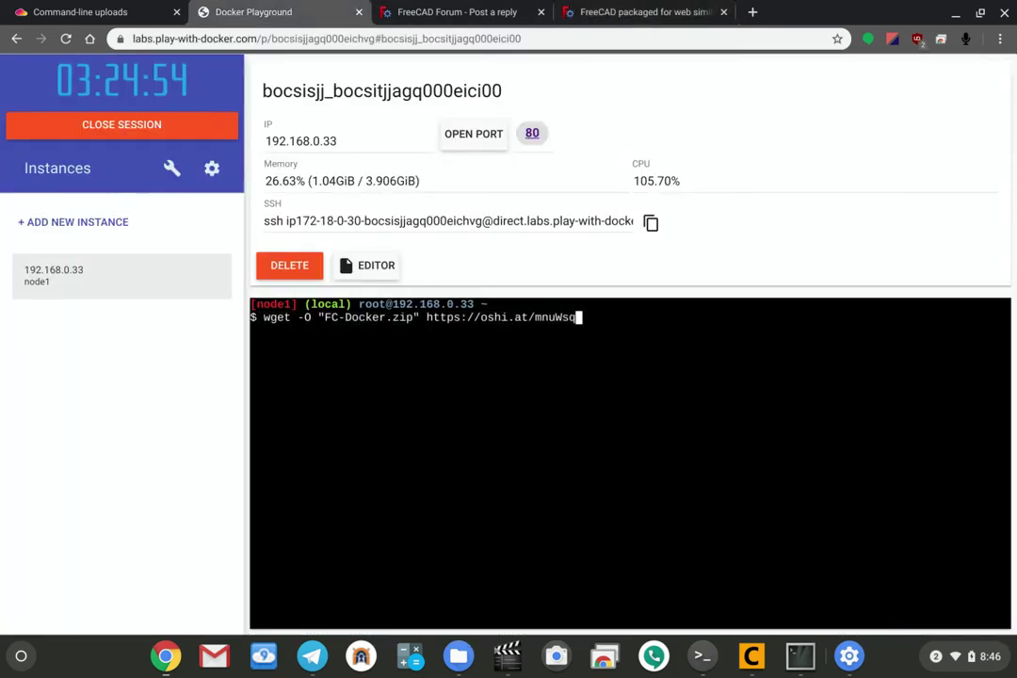
{"action": "key", "text": "BackSpace"}
{"action": "key", "text": "BackSpace"}
{"action": "key", "text": "BackSpace"}
{"action": "key", "text": "BackSpace"}
{"action": "key", "text": "BackSpace"}
{"action": "key", "text": "BackSpace"}
{"action": "key", "text": "BackSpace"}
{"action": "key", "text": "BackSpace"}
{"action": "key", "text": "BackSpace"}
{"action": "key", "text": "BackSpace"}
{"action": "key", "text": "BackSpace"}
{"action": "key", "text": "BackSpace"}
{"action": "key", "text": "BackSpace"}
{"action": "key", "text": "BackSpace"}
{"action": "key", "text": "BackSpace"}
{"action": "key", "text": "BackSpace"}
{"action": "key", "text": "BackSpace"}
{"action": "key", "text": "BackSpace"}
{"action": "key", "text": "BackSpace"}
{"action": "key", "text": "BackSpace"}
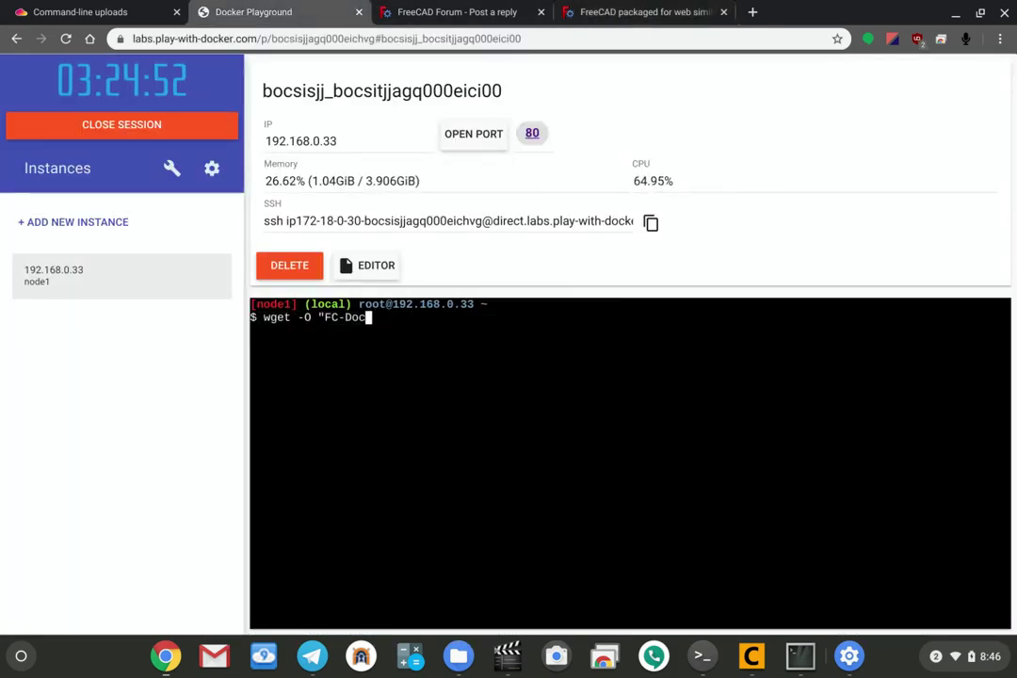
{"action": "type", "text": "ls"}
{"action": "key", "text": "Return"}
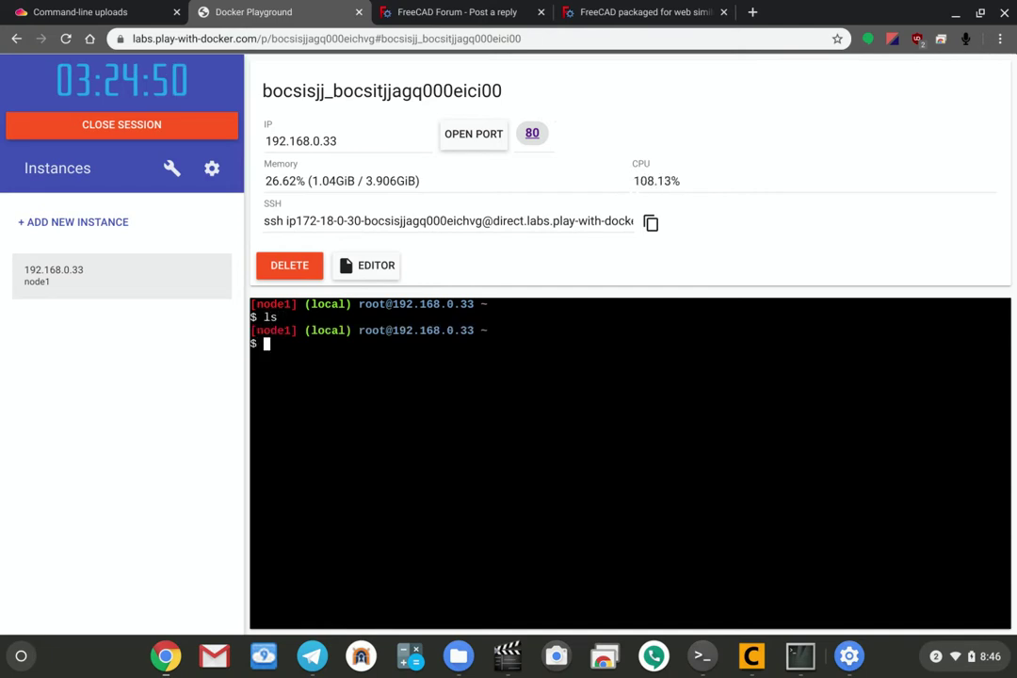
Paste and run the wget command to download FC-Docker.zip
{"action": "right_click", "coordinate": [328, 356]}
{"action": "left_click", "coordinate": [365, 192]}
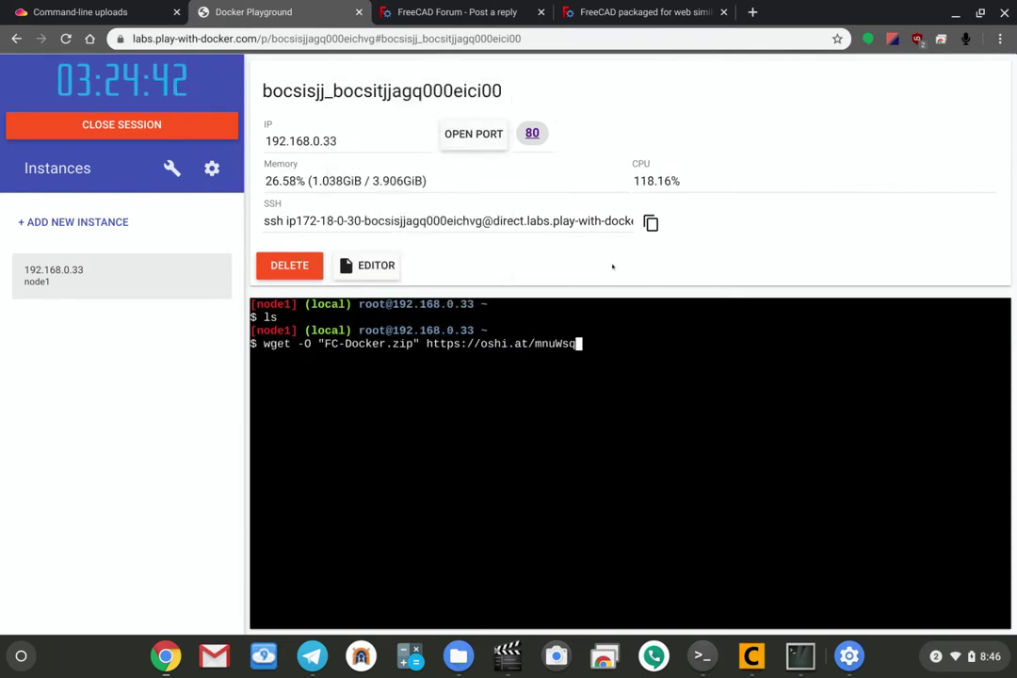
{"action": "key", "text": "Return"}
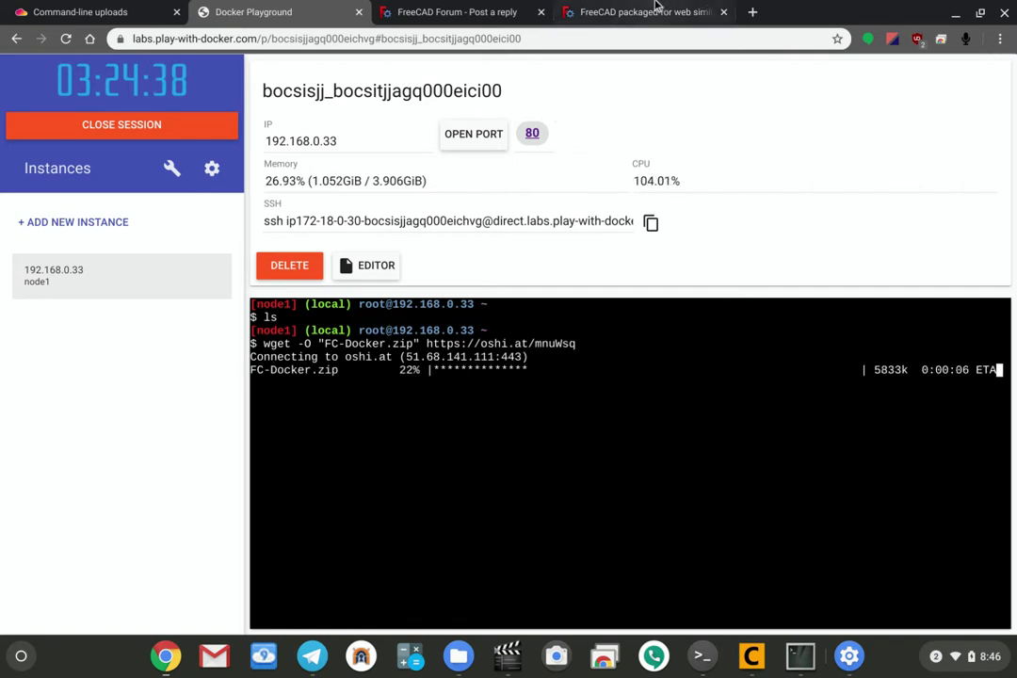
Copy the unzip FC-Docker.zip line from the forum and return to the terminal
{"action": "left_click", "coordinate": [603, 11]}
{"action": "left_click_drag", "start_coordinate": [334, 398], "coordinate": [226, 397]}
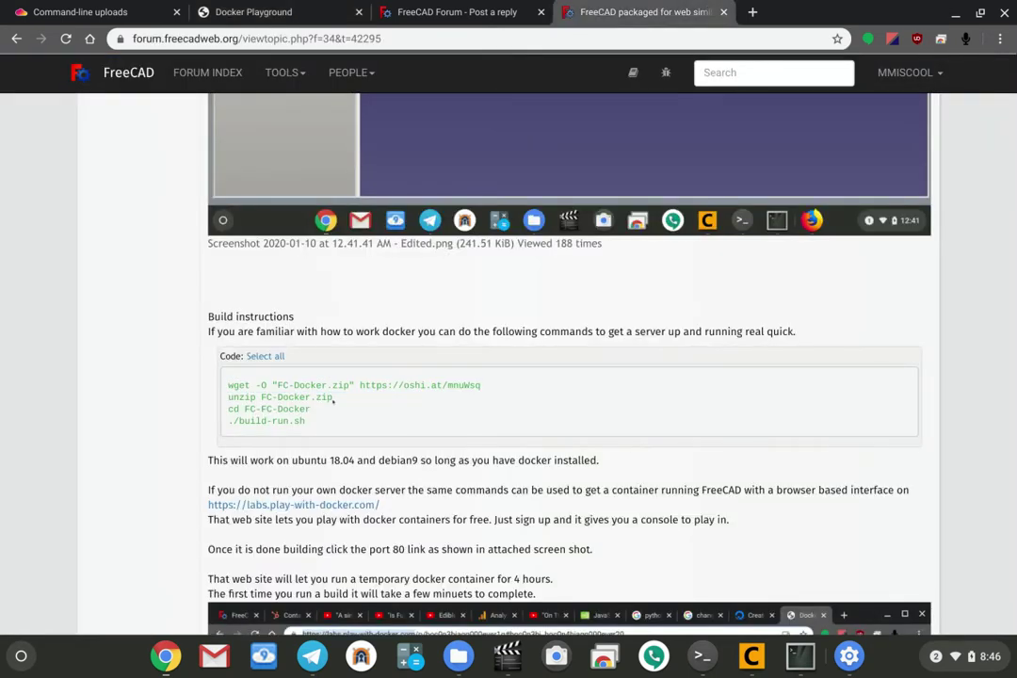
{"action": "right_click", "coordinate": [226, 398]}
{"action": "left_click", "coordinate": [273, 236]}
{"action": "left_click", "coordinate": [279, 9]}
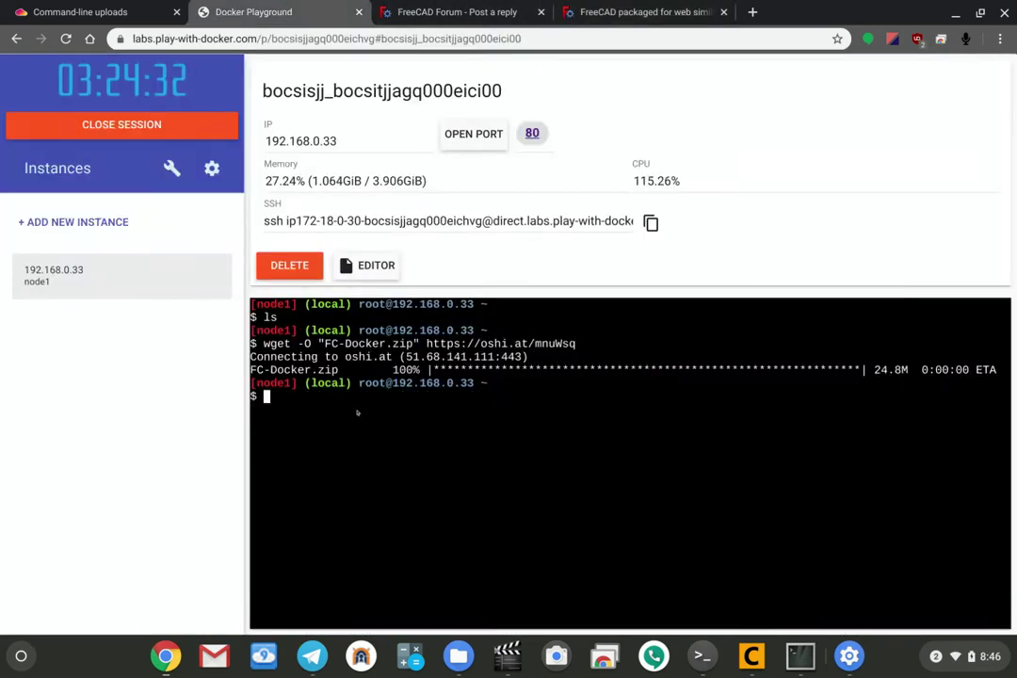
Paste and run unzip FC-Docker.zip in the terminal
{"action": "right_click", "coordinate": [339, 422]}
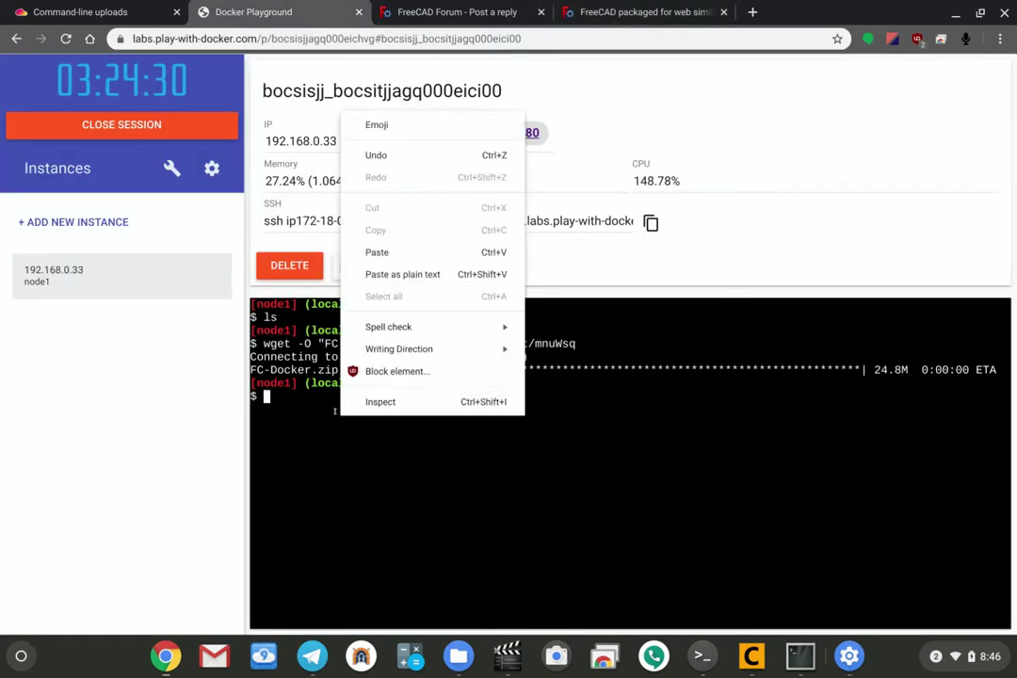
{"action": "left_click", "coordinate": [399, 252]}
{"action": "key", "text": "Return"}
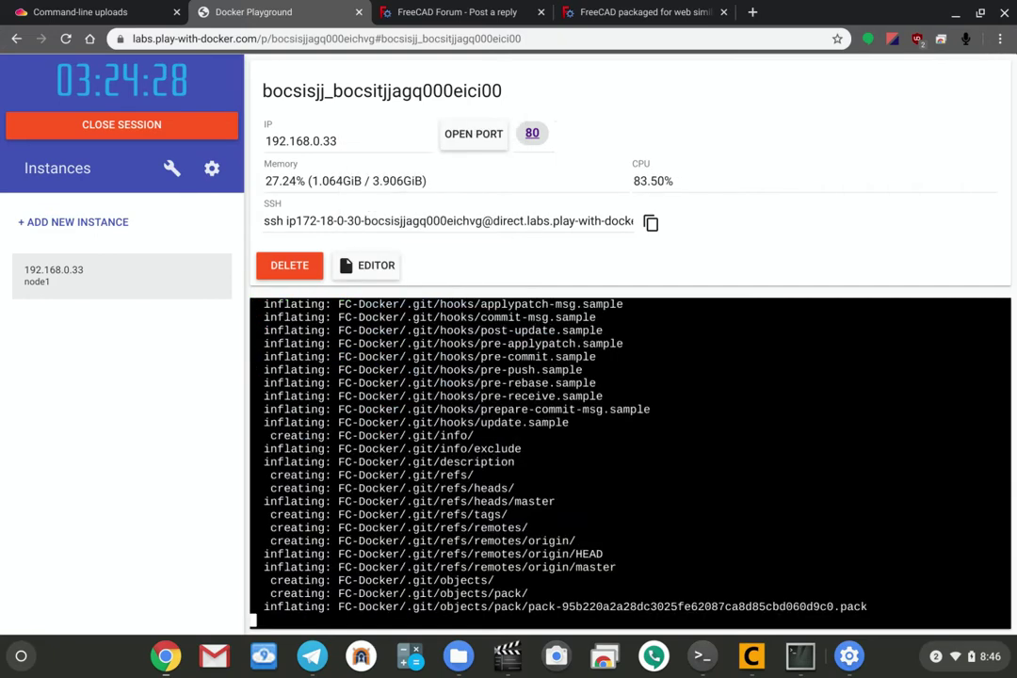
Copy the forum's cd FC-FC-Docker line and run it in the terminal
{"action": "left_click", "coordinate": [672, 10]}
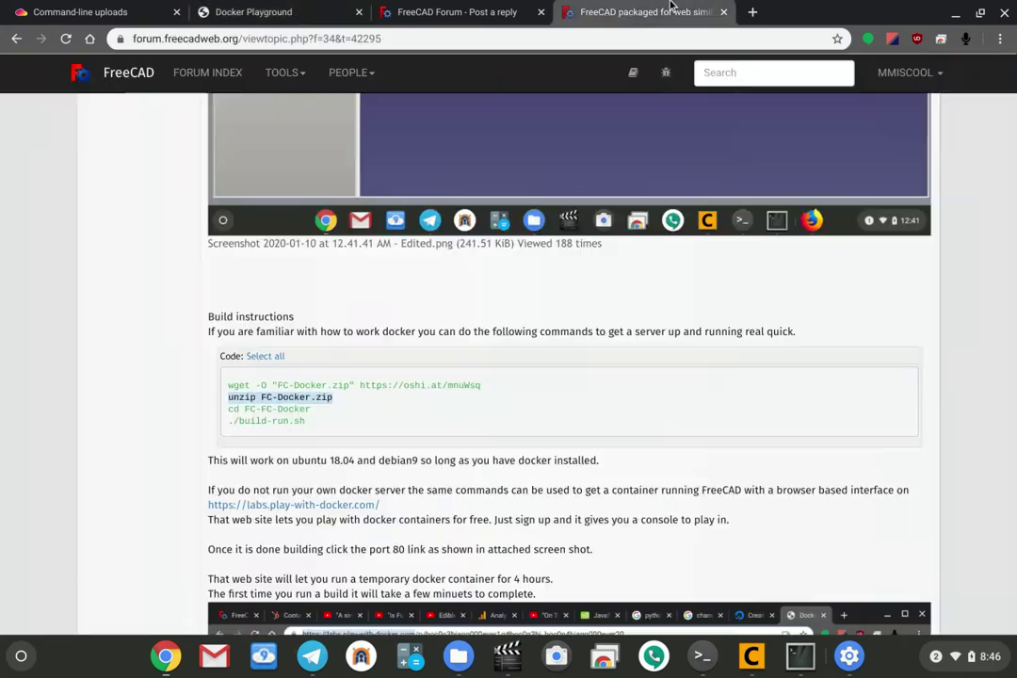
{"action": "left_click_drag", "start_coordinate": [314, 409], "coordinate": [224, 409]}
{"action": "right_click", "coordinate": [256, 407]}
{"action": "left_click", "coordinate": [279, 287]}
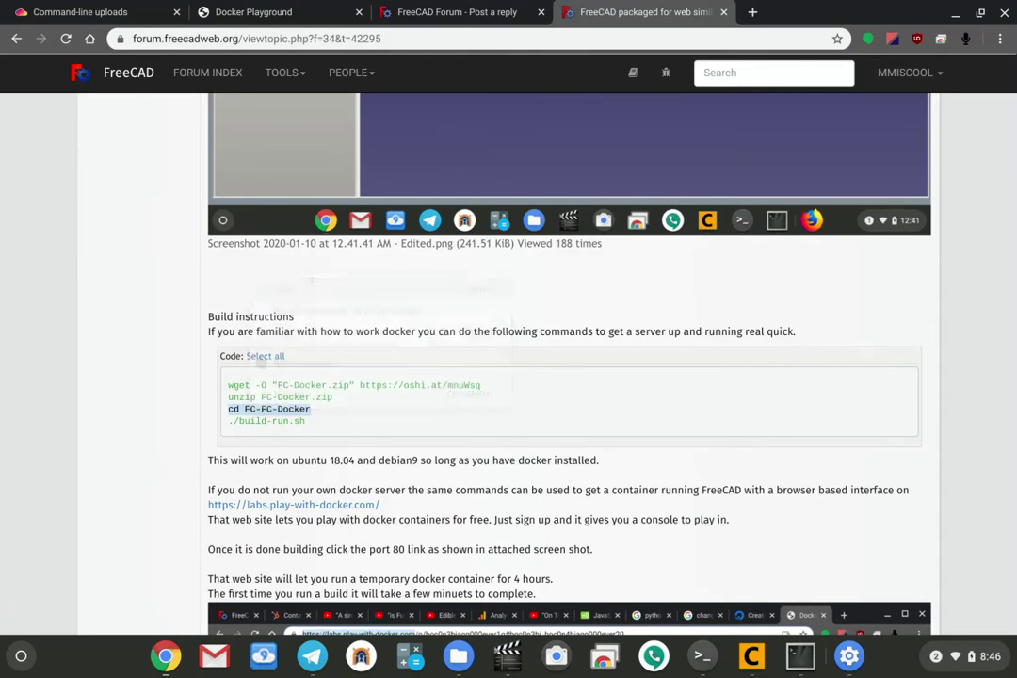
{"action": "left_click", "coordinate": [317, 7]}
{"action": "right_click", "coordinate": [377, 101]}
{"action": "left_click", "coordinate": [435, 215]}
{"action": "key", "text": "Return"}
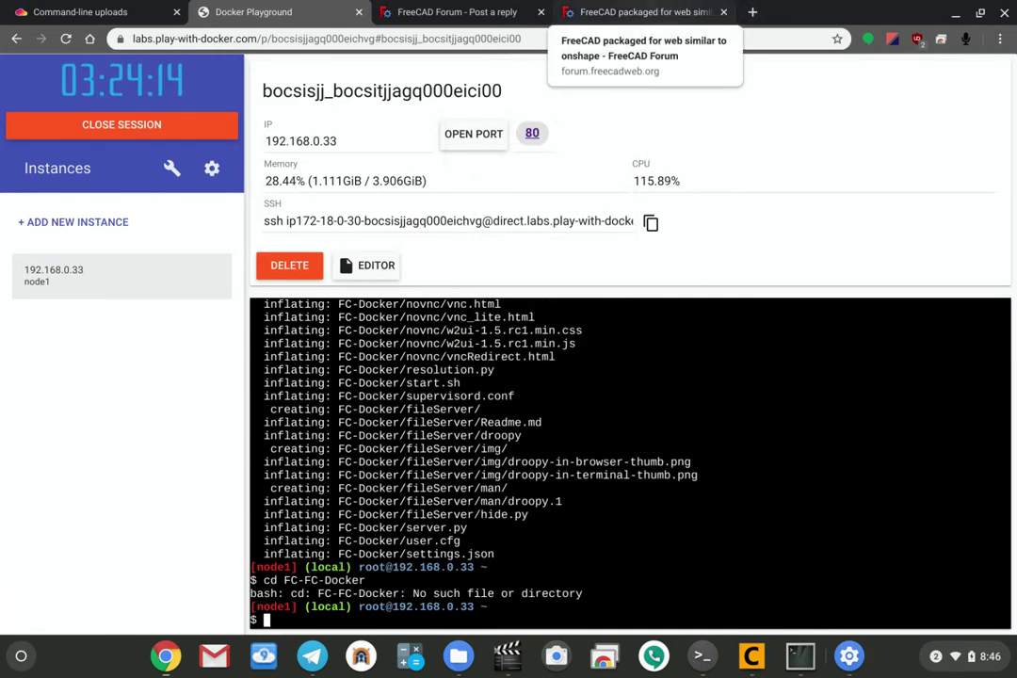
Correct the command to cd FC-Docker and enter the folder
{"action": "key", "text": "Up"}
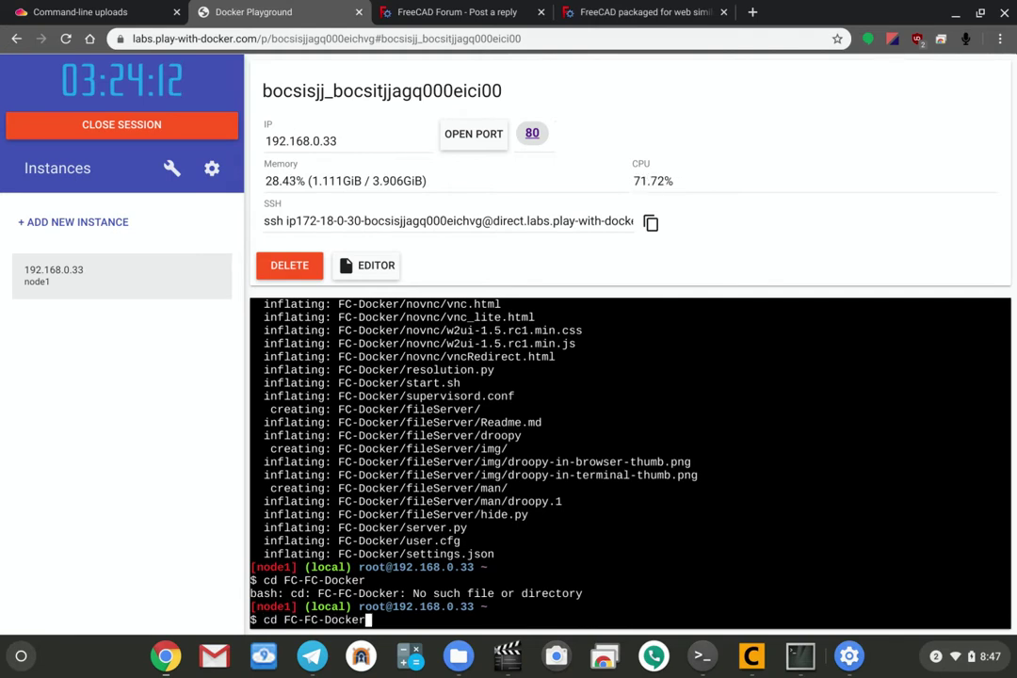
{"action": "key", "text": "Left"}
{"action": "key", "text": "Left"}
{"action": "key", "text": "Left"}
{"action": "key", "text": "Left"}
{"action": "key", "text": "Left"}
{"action": "key", "text": "Left"}
{"action": "key", "text": "Left"}
{"action": "key", "text": "Left"}
{"action": "key", "text": "Delete"}
{"action": "key", "text": "Delete"}
{"action": "key", "text": "BackSpace"}
{"action": "key", "text": "Return"}
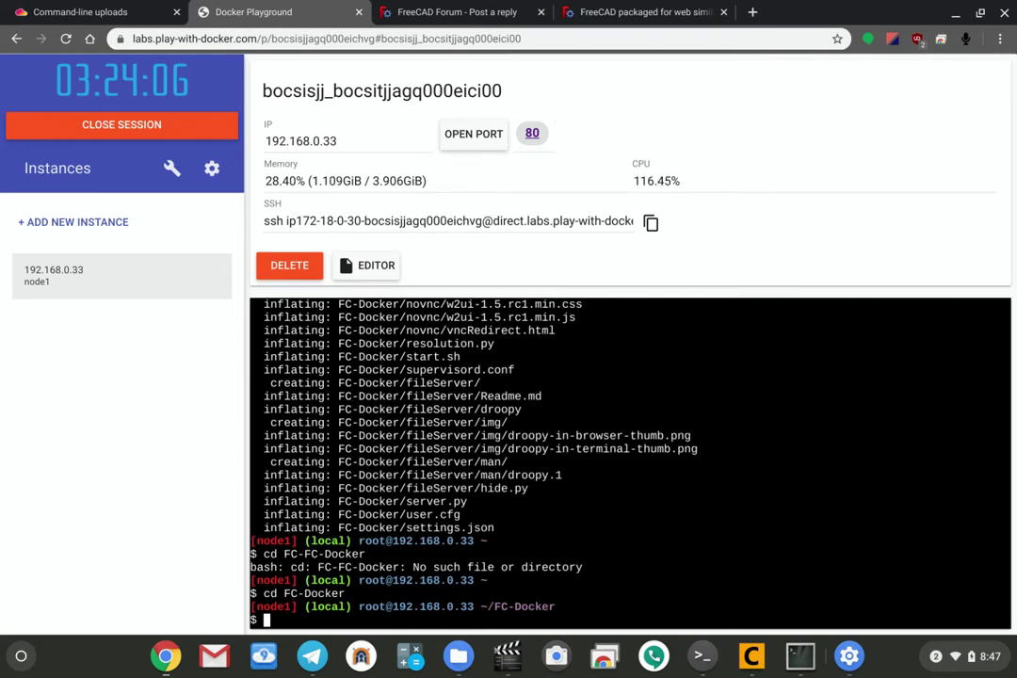
Copy the ./build-run.sh line from the forum's build instructions
{"action": "left_click", "coordinate": [685, 9]}
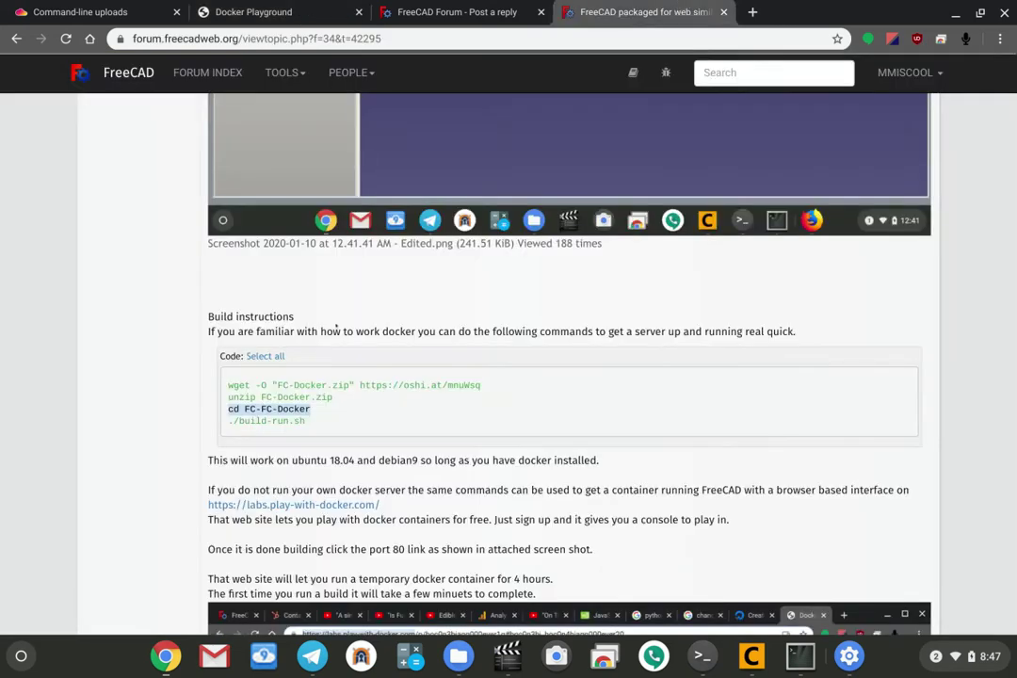
{"action": "triple_click", "coordinate": [305, 426]}
{"action": "right_click", "coordinate": [259, 420]}
{"action": "left_click", "coordinate": [292, 303]}
{"action": "left_click", "coordinate": [414, 11]}
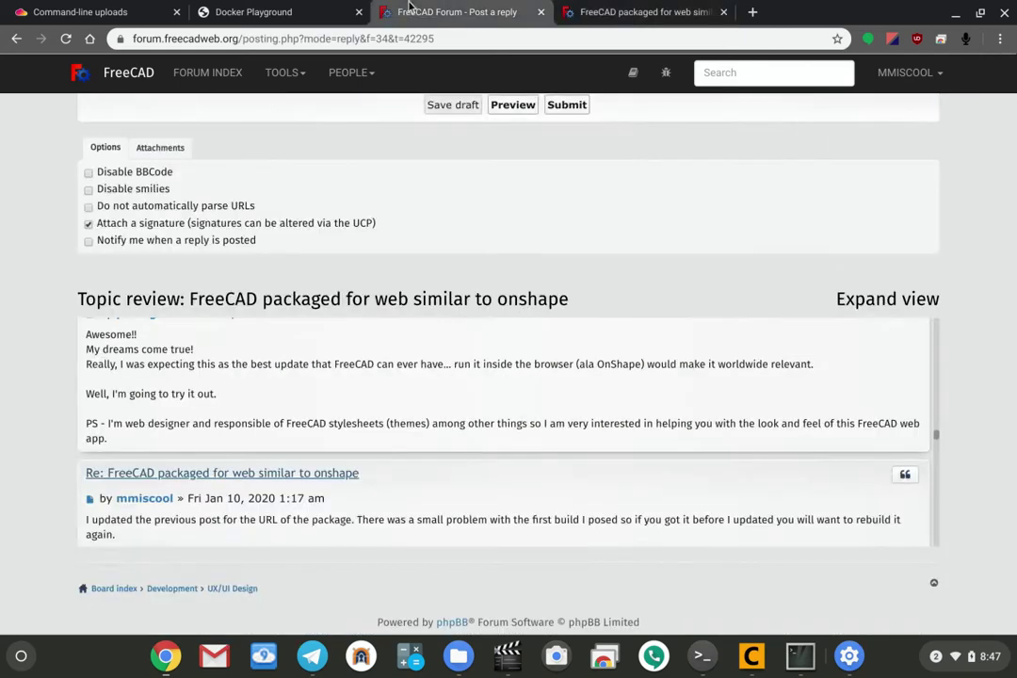
Run ./build-run.sh to build the FreeCAD container, then open its port 80 page
{"action": "left_click", "coordinate": [254, 12]}
{"action": "right_click", "coordinate": [548, 462]}
{"action": "left_click", "coordinate": [584, 300]}
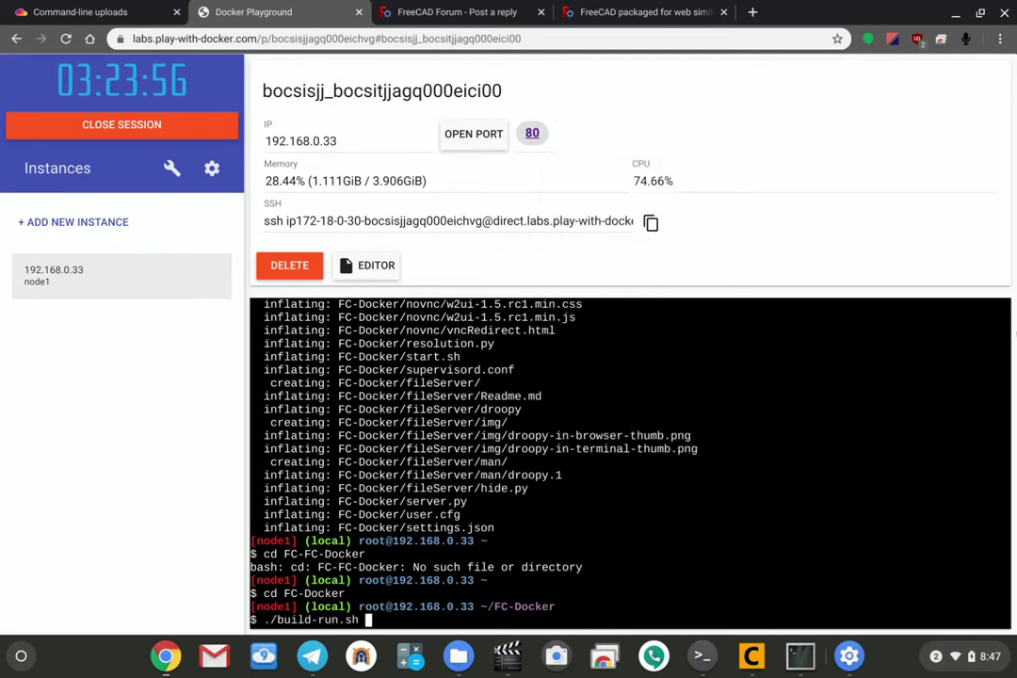
{"action": "key", "text": "Return"}
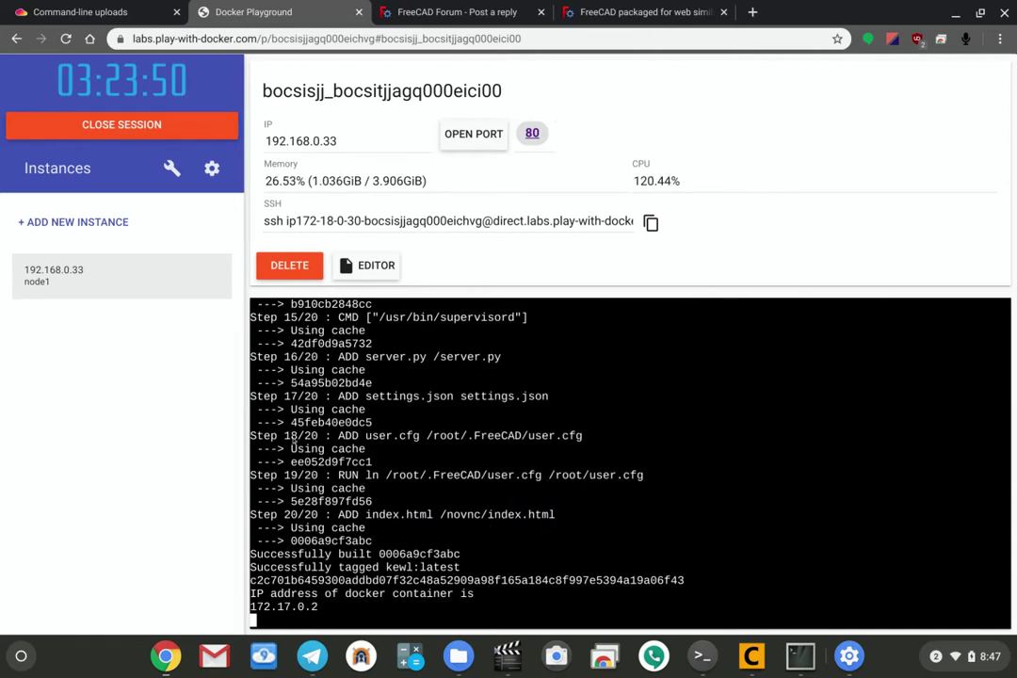
{"action": "scroll", "coordinate": [382, 488], "scroll_direction": "up", "scroll_amount": 5}
{"action": "scroll", "coordinate": [362, 345], "scroll_direction": "up", "scroll_amount": 10}
{"action": "scroll", "coordinate": [402, 400], "scroll_direction": "down", "scroll_amount": 8}
{"action": "scroll", "coordinate": [454, 432], "scroll_direction": "down", "scroll_amount": 6}
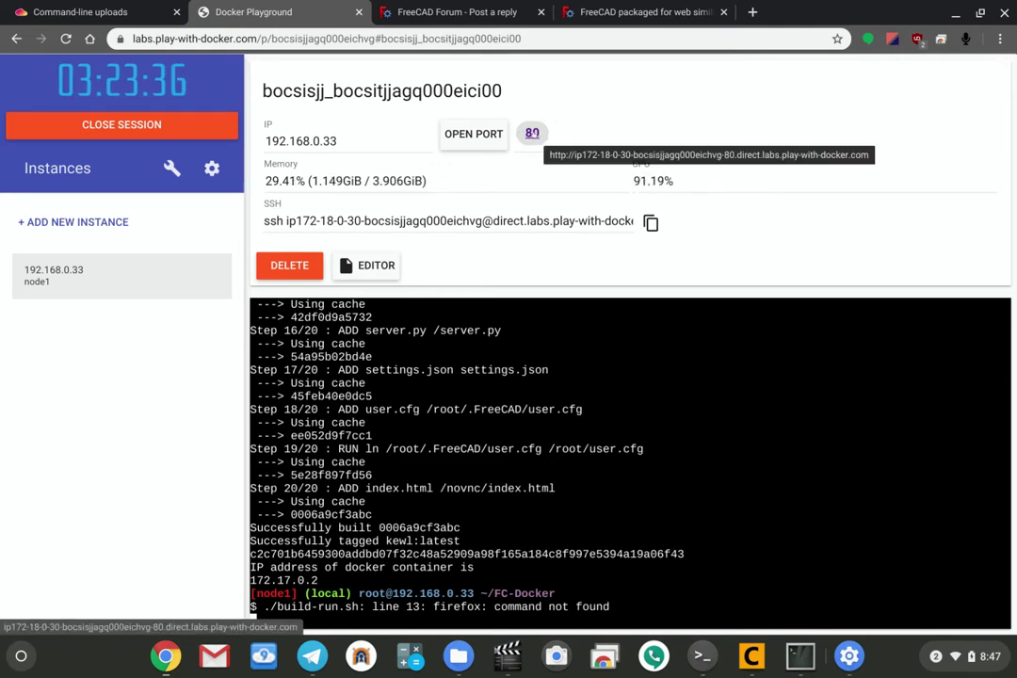
{"action": "left_click", "coordinate": [533, 133]}
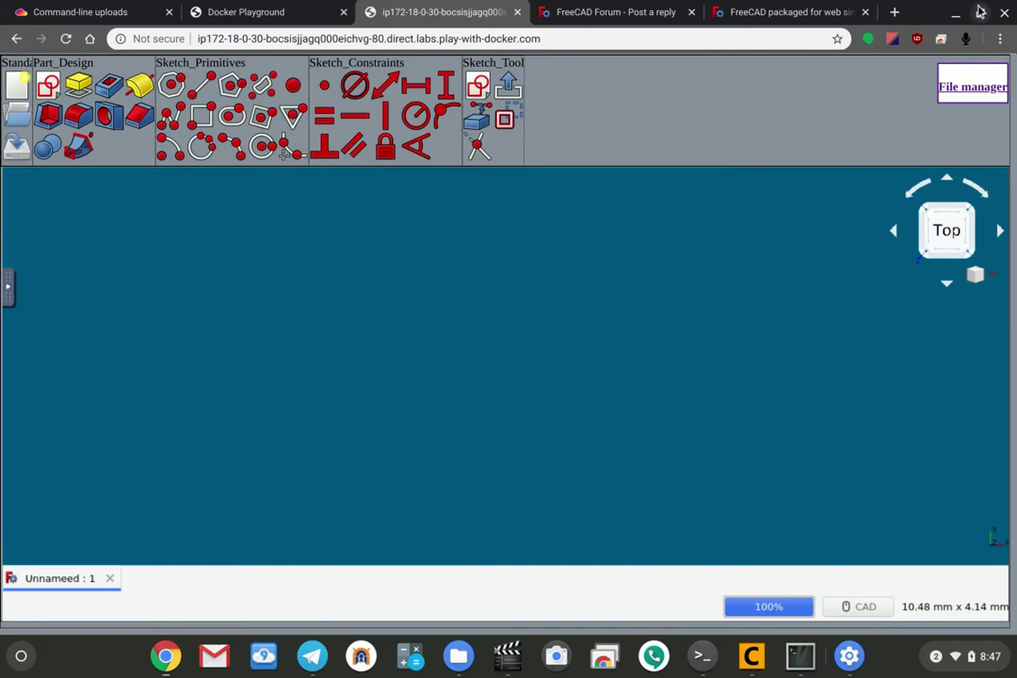
Resize and then maximize the Chrome window so FreeCAD fills the screen
{"action": "double_click", "coordinate": [829, 9]}
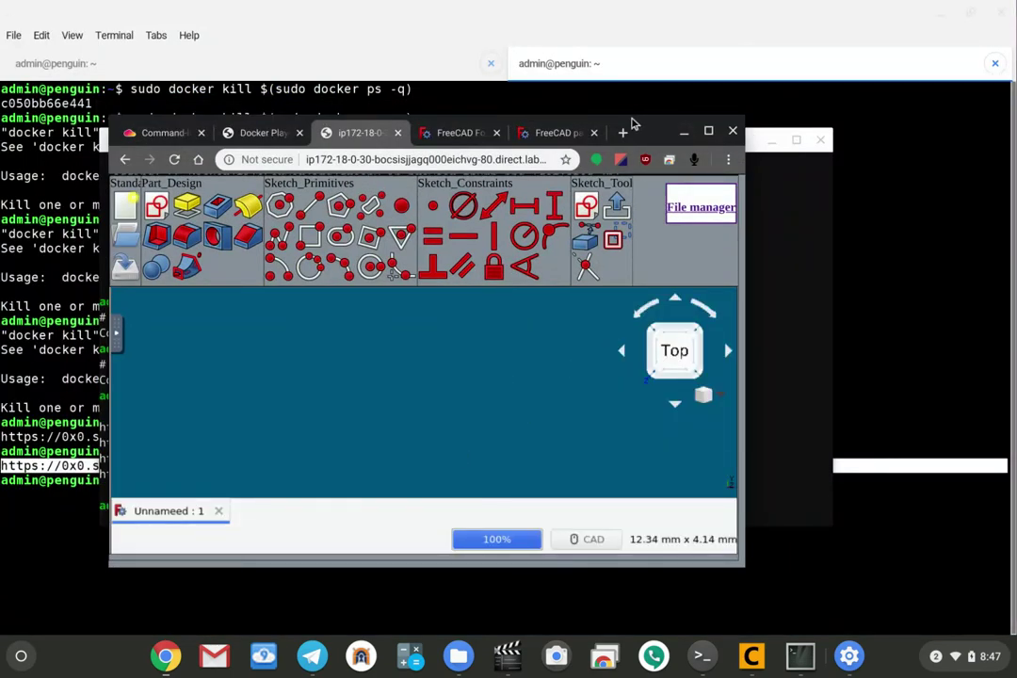
{"action": "left_click_drag", "start_coordinate": [634, 124], "coordinate": [634, 9]}
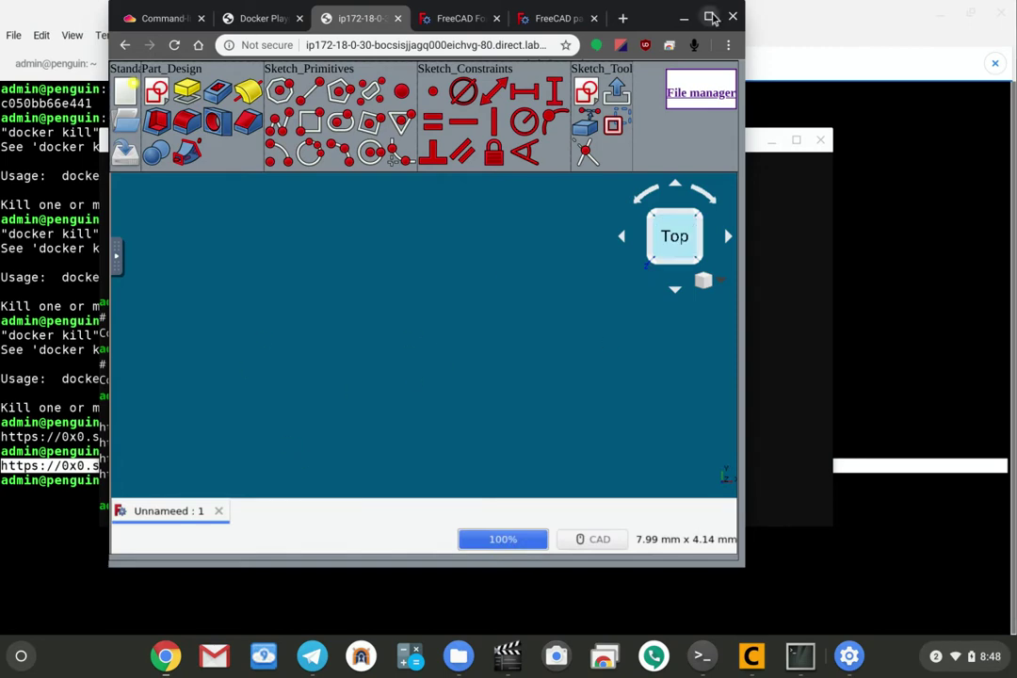
{"action": "double_click", "coordinate": [655, 15]}
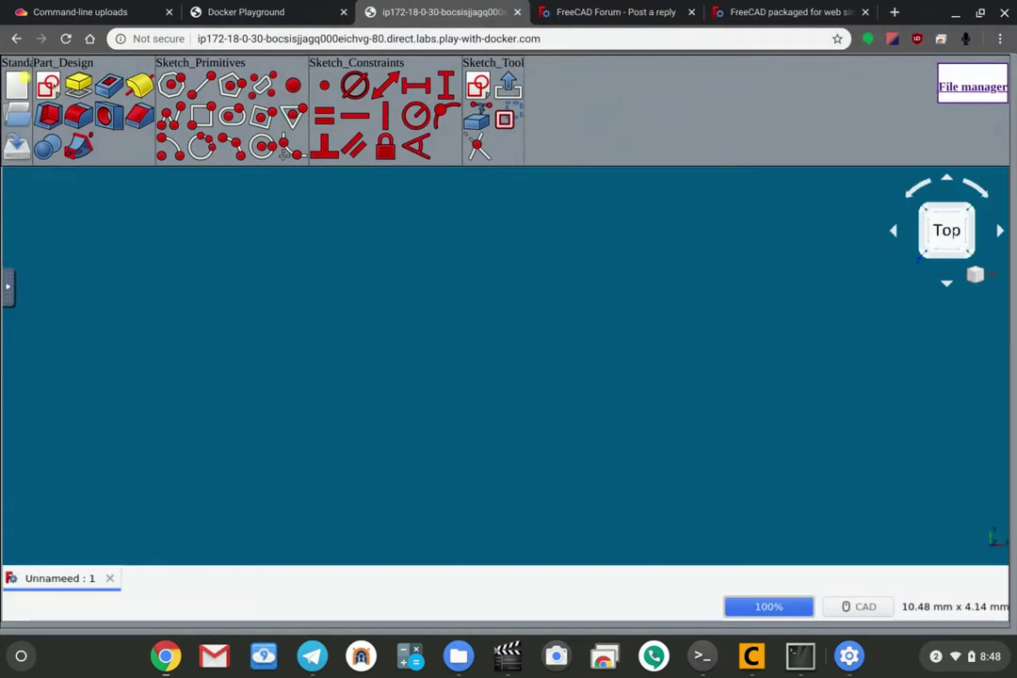
Start a new sketch on the XY plane and draw a rectangle
{"action": "left_click", "coordinate": [49, 85]}
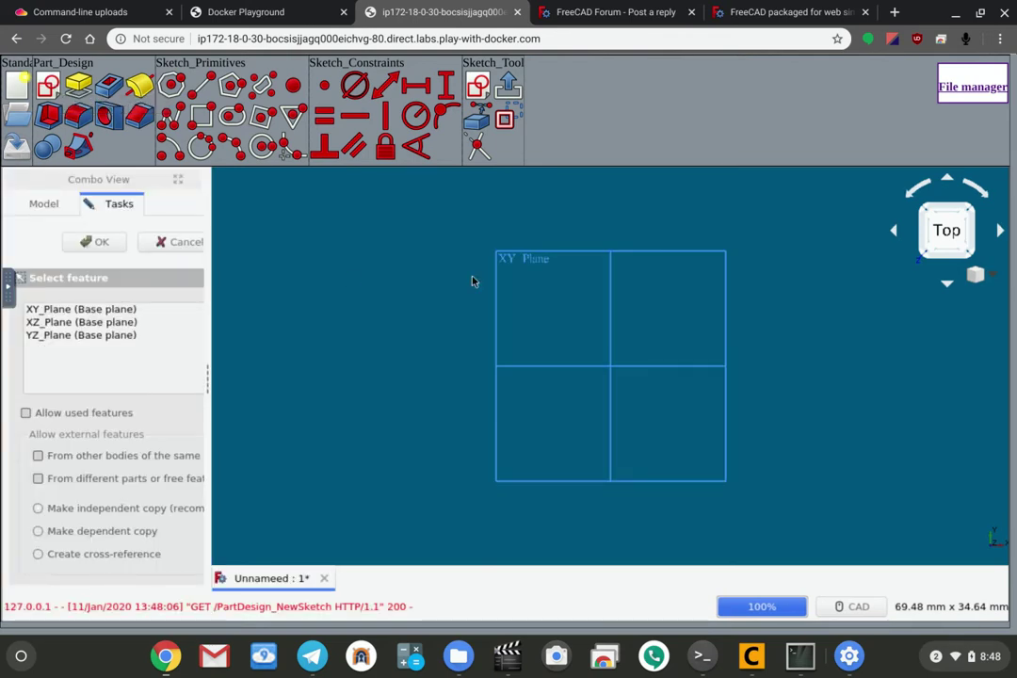
{"action": "left_click", "coordinate": [508, 259]}
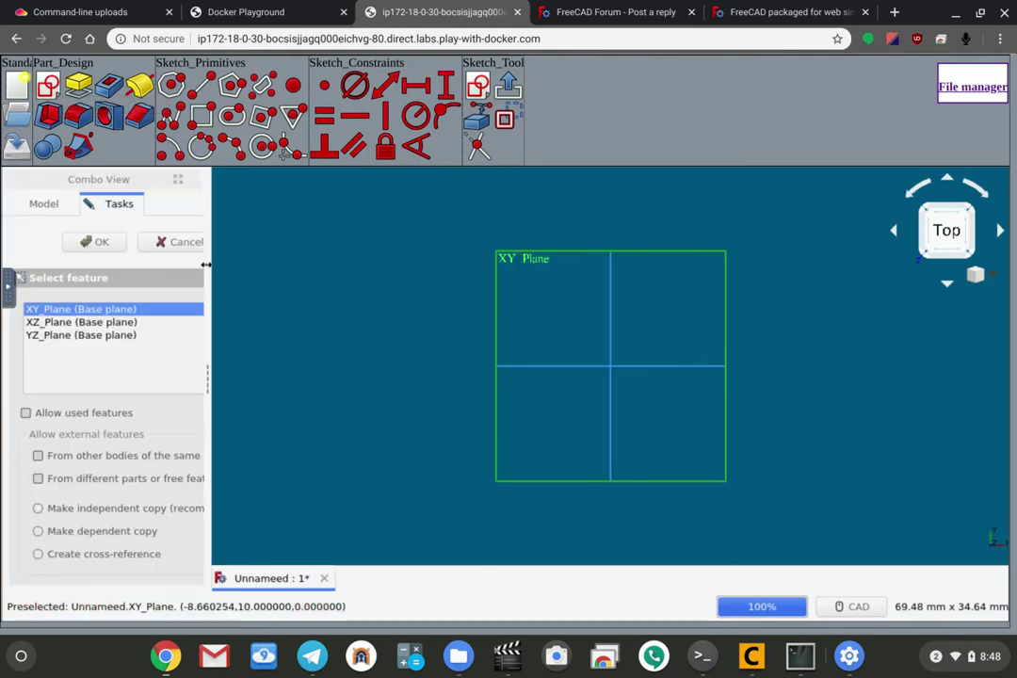
{"action": "left_click", "coordinate": [95, 242]}
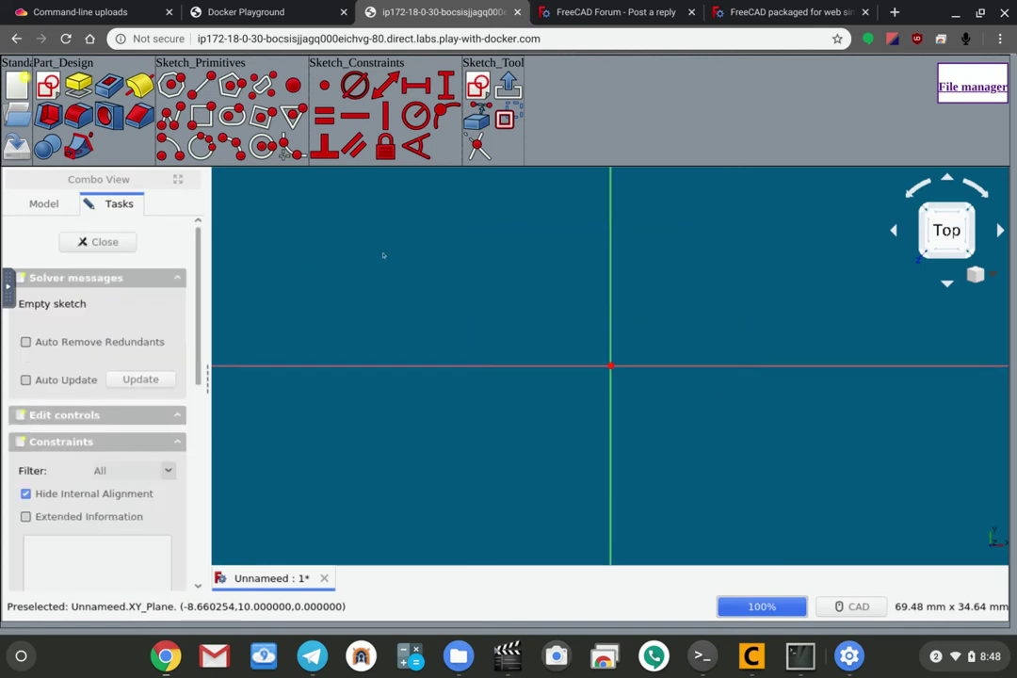
{"action": "key", "text": "g"}
{"action": "key", "text": "r"}
{"action": "left_click", "coordinate": [364, 223]}
{"action": "left_click", "coordinate": [553, 349]}
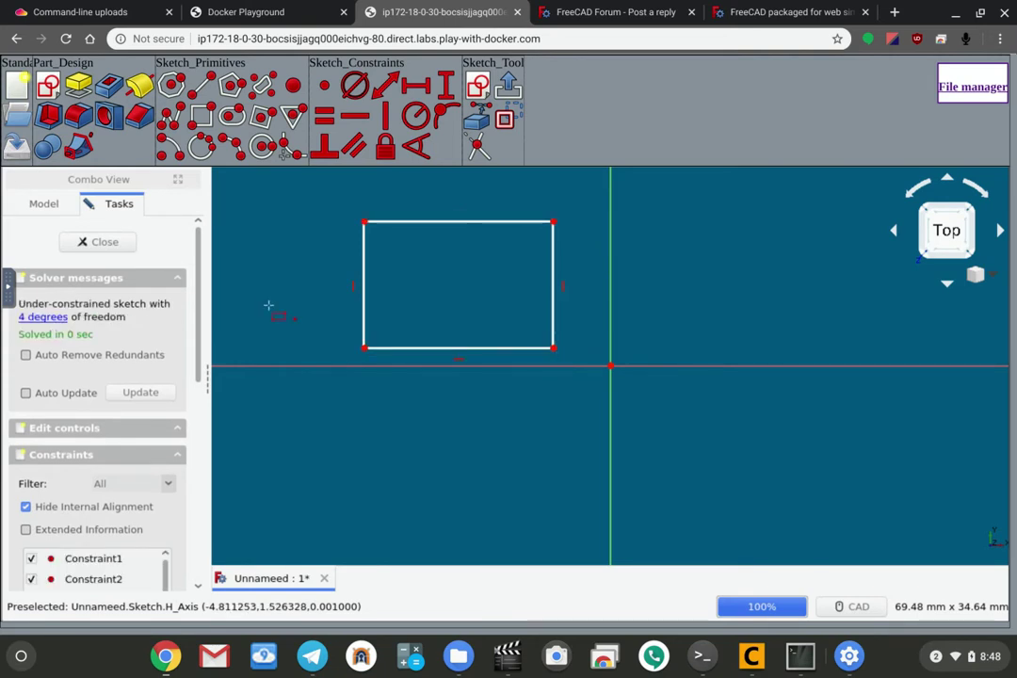
Dimension the rectangle's top edge to 20 mm
{"action": "left_click", "coordinate": [422, 225]}
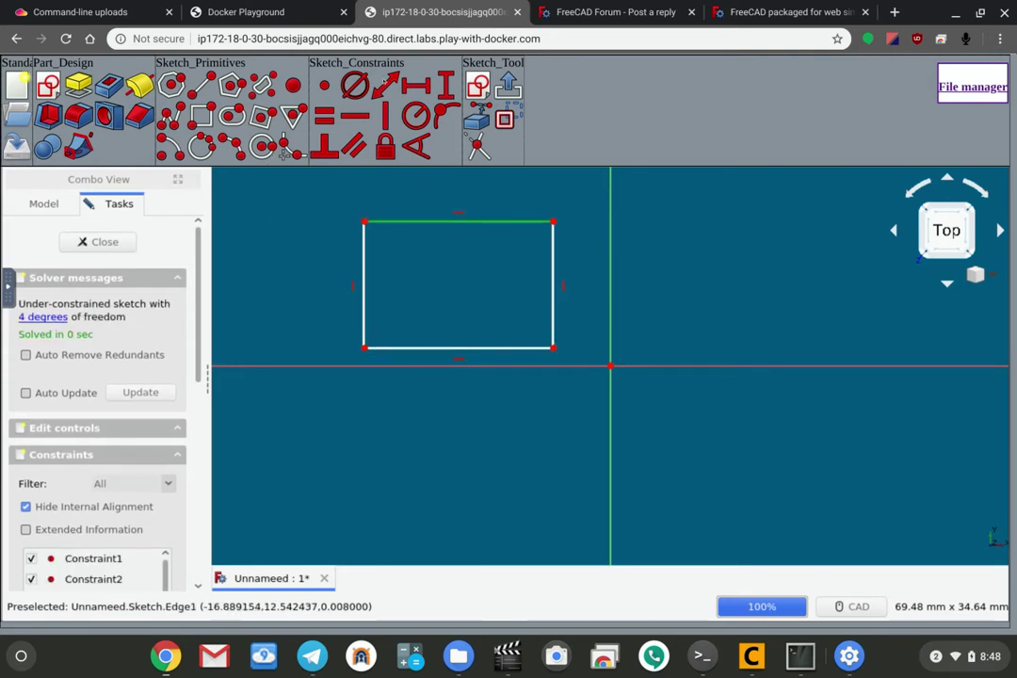
{"action": "left_click", "coordinate": [415, 85]}
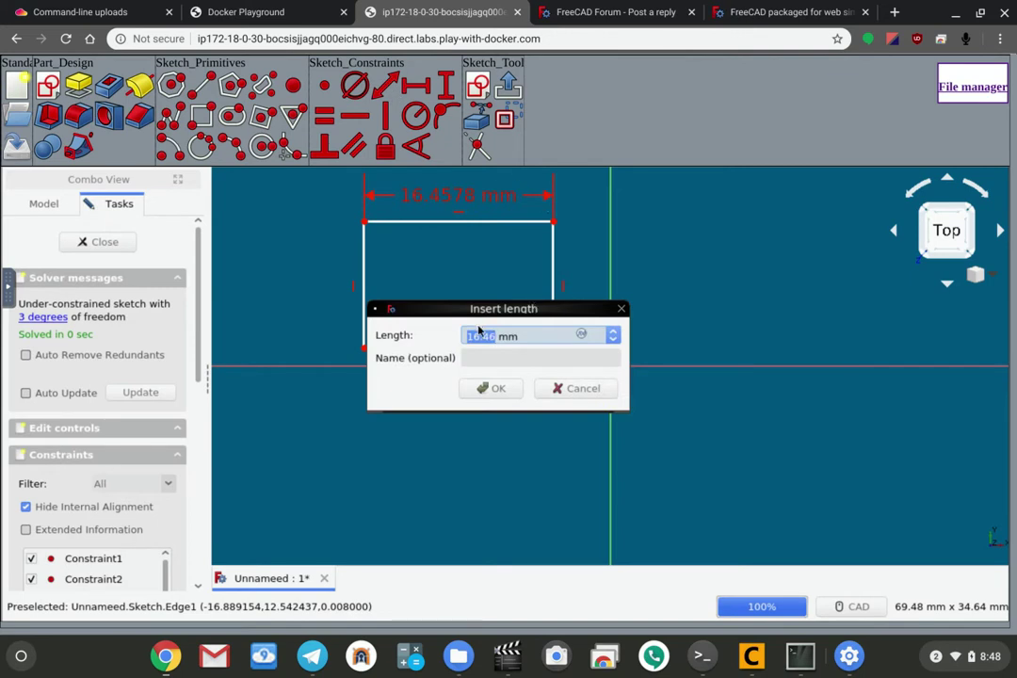
{"action": "left_click_drag", "start_coordinate": [496, 336], "coordinate": [486, 337]}
{"action": "key", "text": "ctrl+a"}
{"action": "type", "text": "2"}
{"action": "key", "text": "Return"}
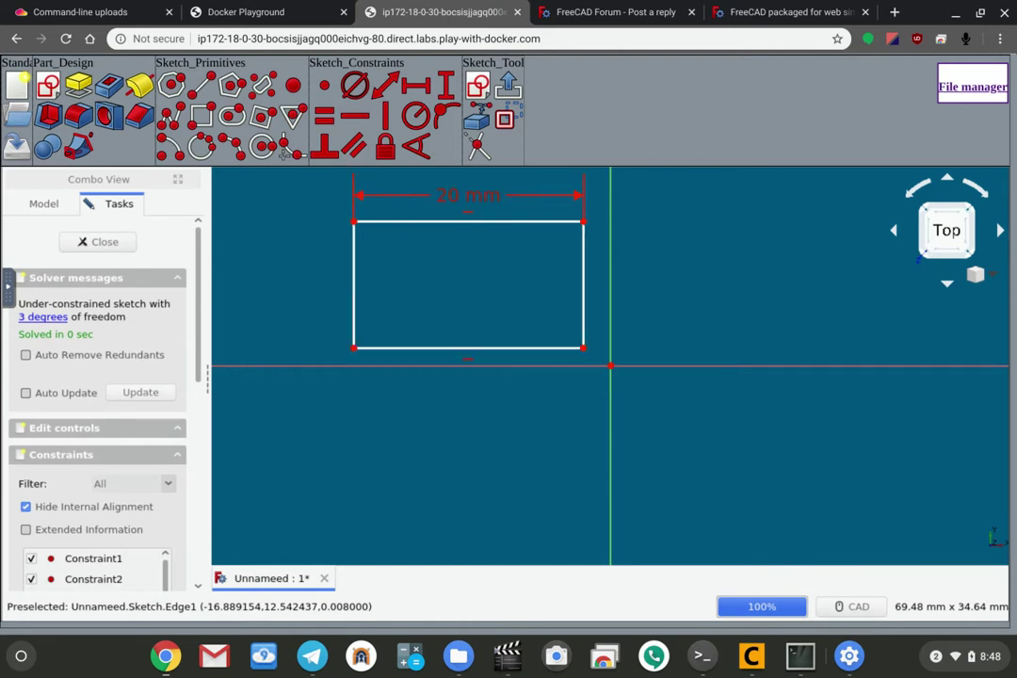
Dimension the left edge to 15 mm and pin the bottom-right corner to the origin
{"action": "left_click", "coordinate": [353, 267]}
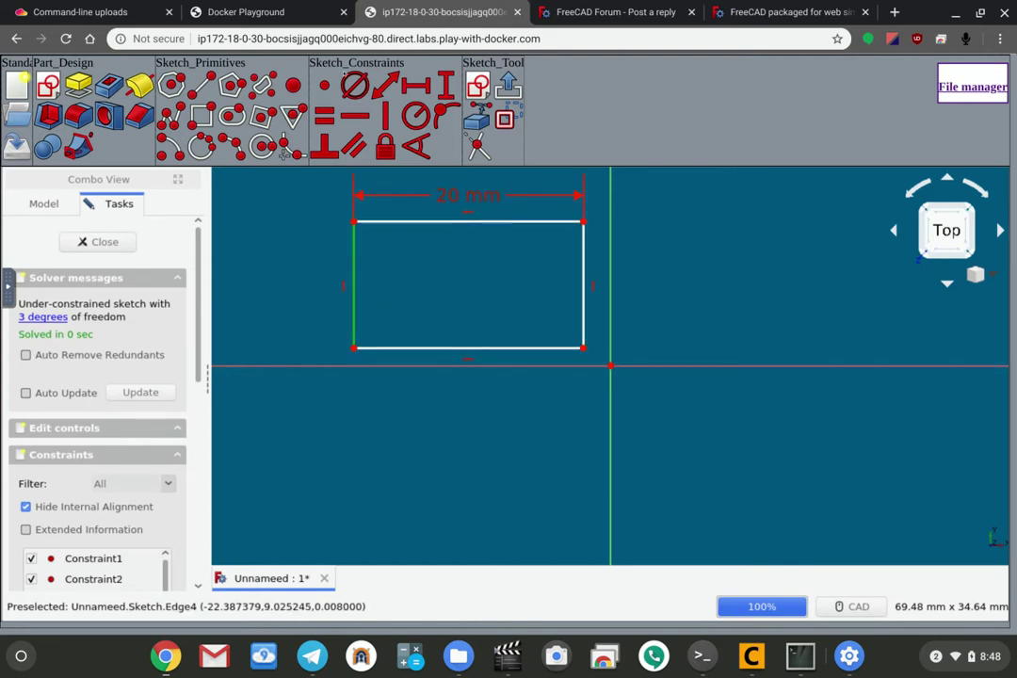
{"action": "left_click", "coordinate": [381, 84]}
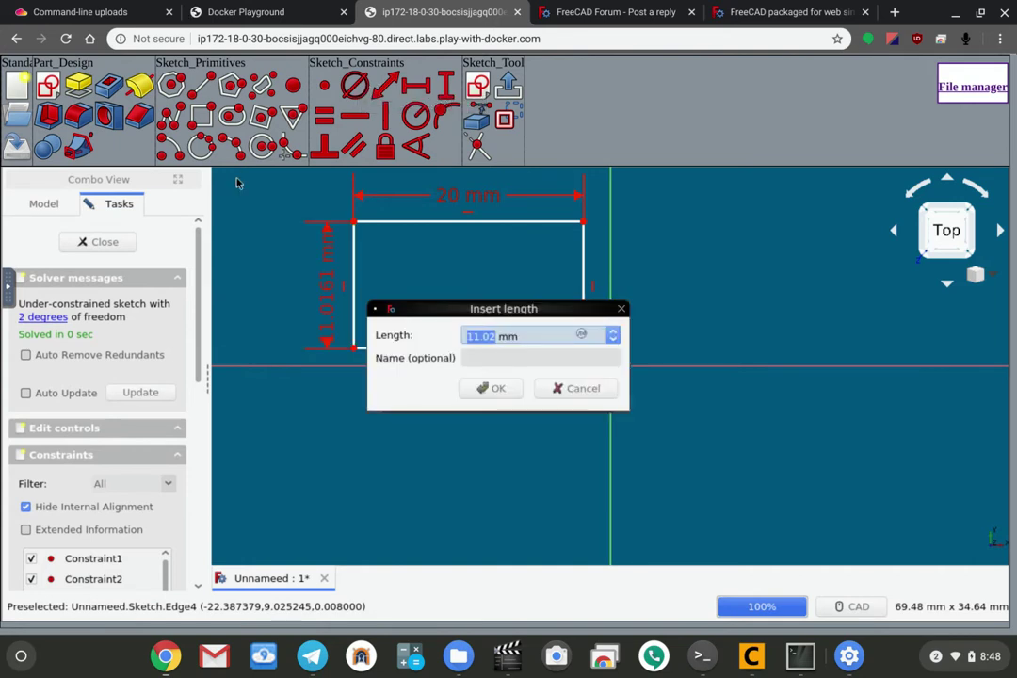
{"action": "left_click", "coordinate": [530, 342]}
{"action": "left_click_drag", "start_coordinate": [530, 342], "coordinate": [402, 316]}
{"action": "type", "text": "15"}
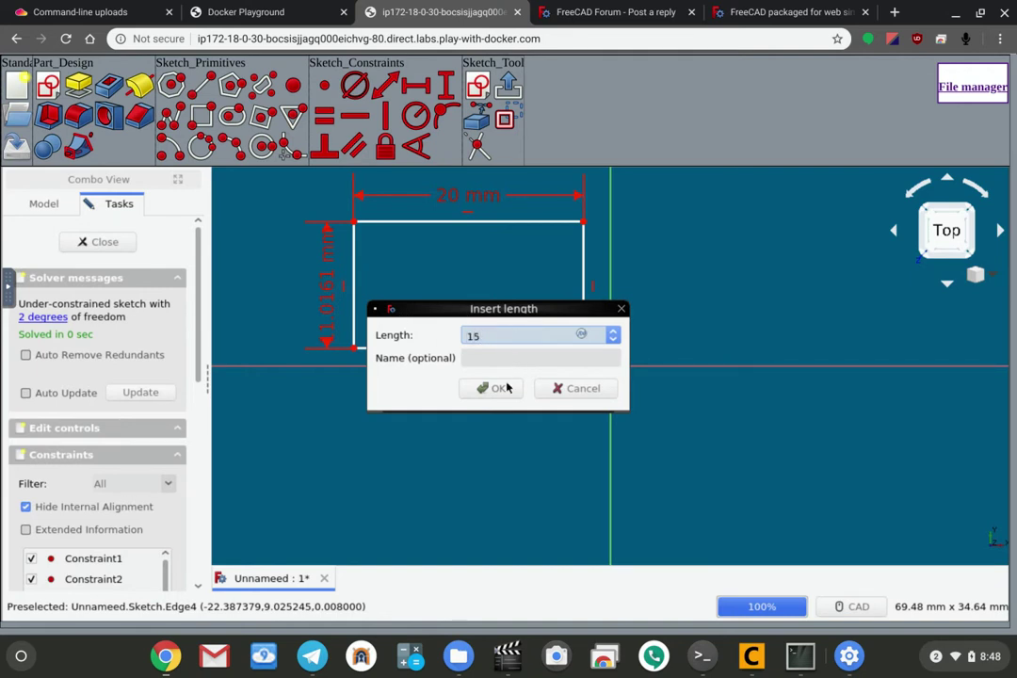
{"action": "left_click", "coordinate": [496, 389]}
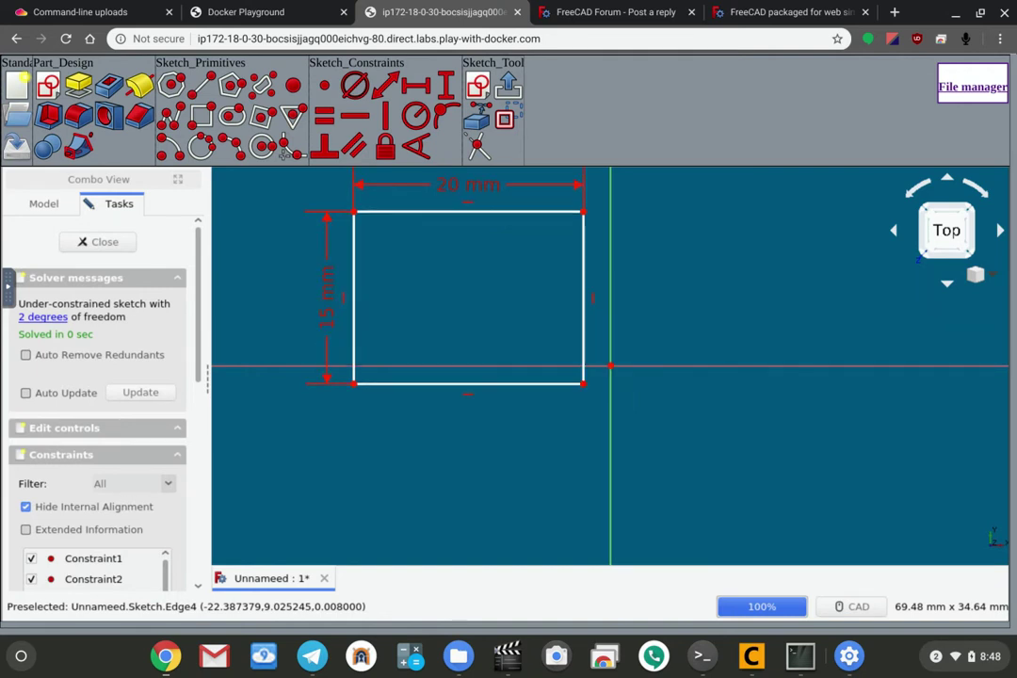
{"action": "left_click", "coordinate": [584, 385]}
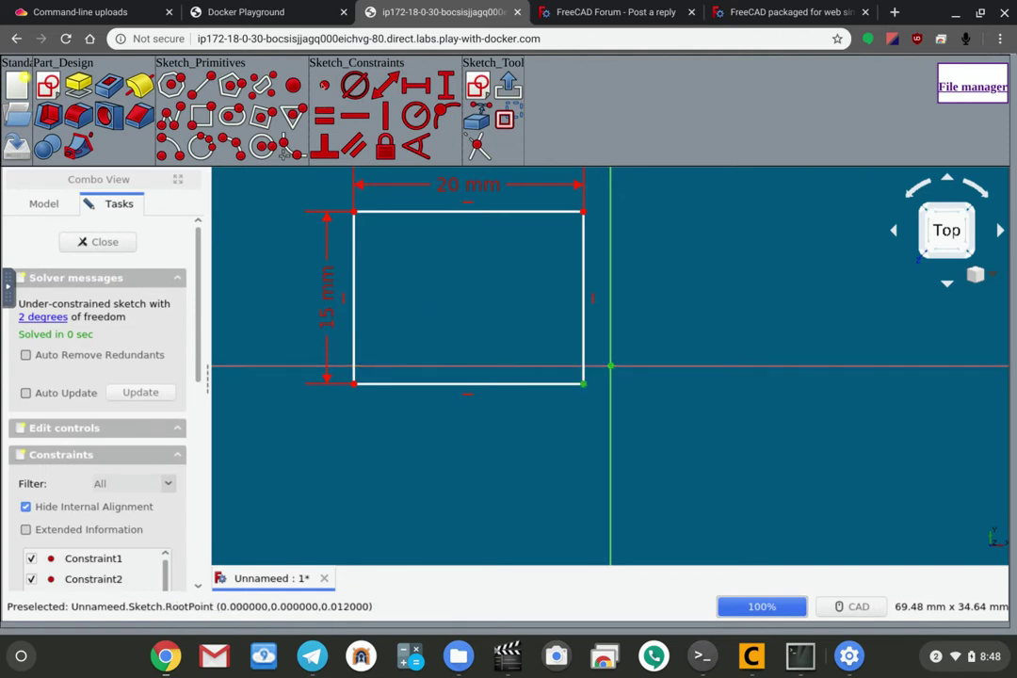
{"action": "left_click", "coordinate": [325, 86]}
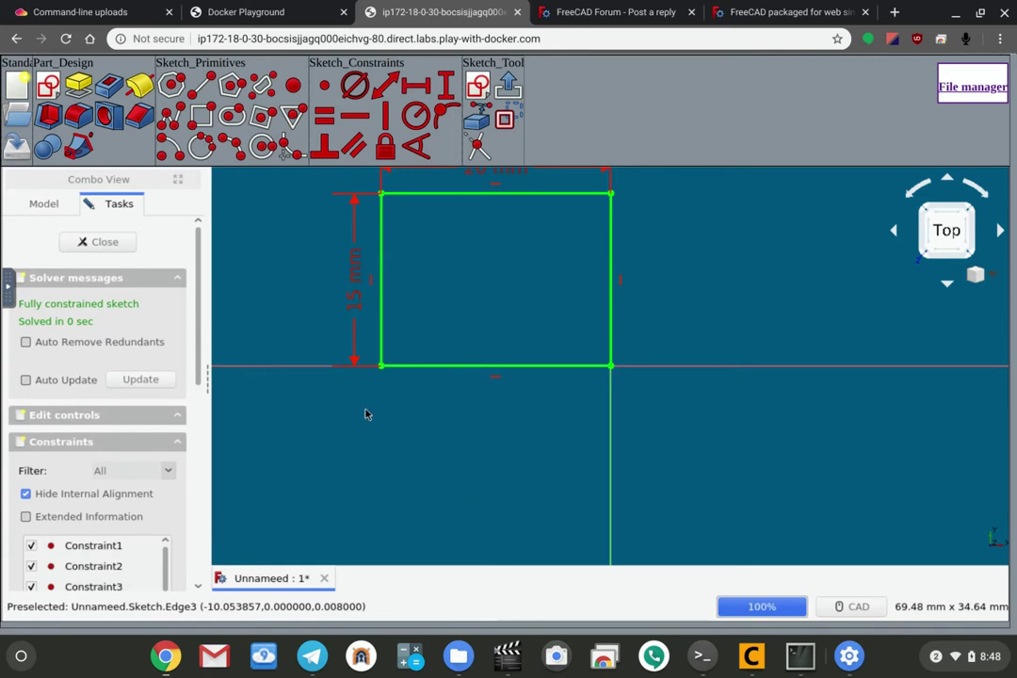
Close the sketch and switch the view to isometric
{"action": "left_click", "coordinate": [85, 243]}
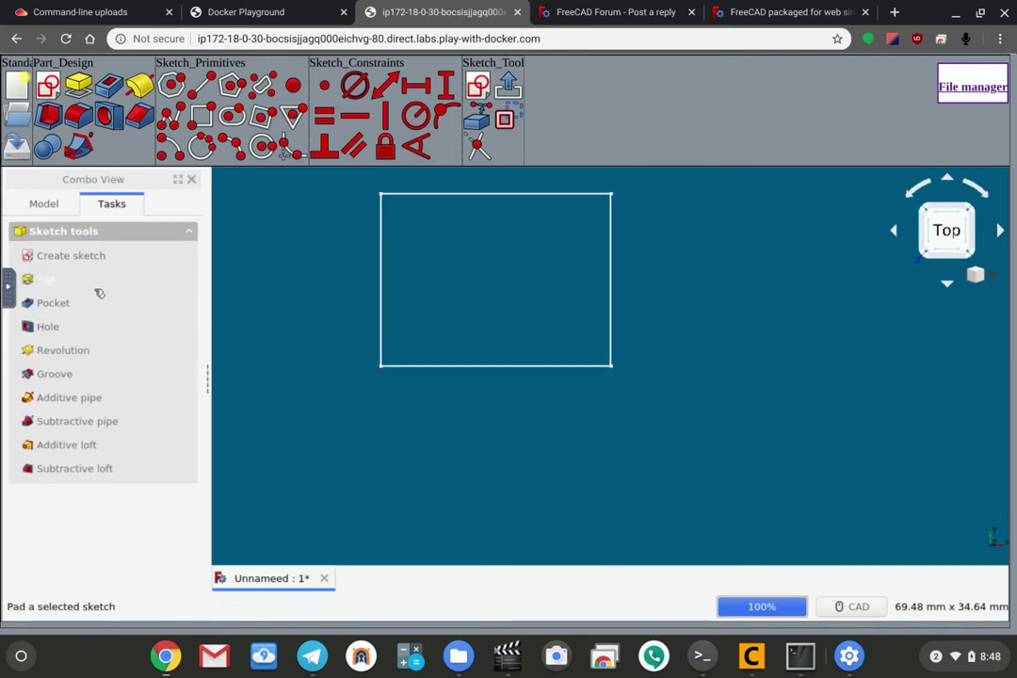
{"action": "left_click", "coordinate": [40, 203]}
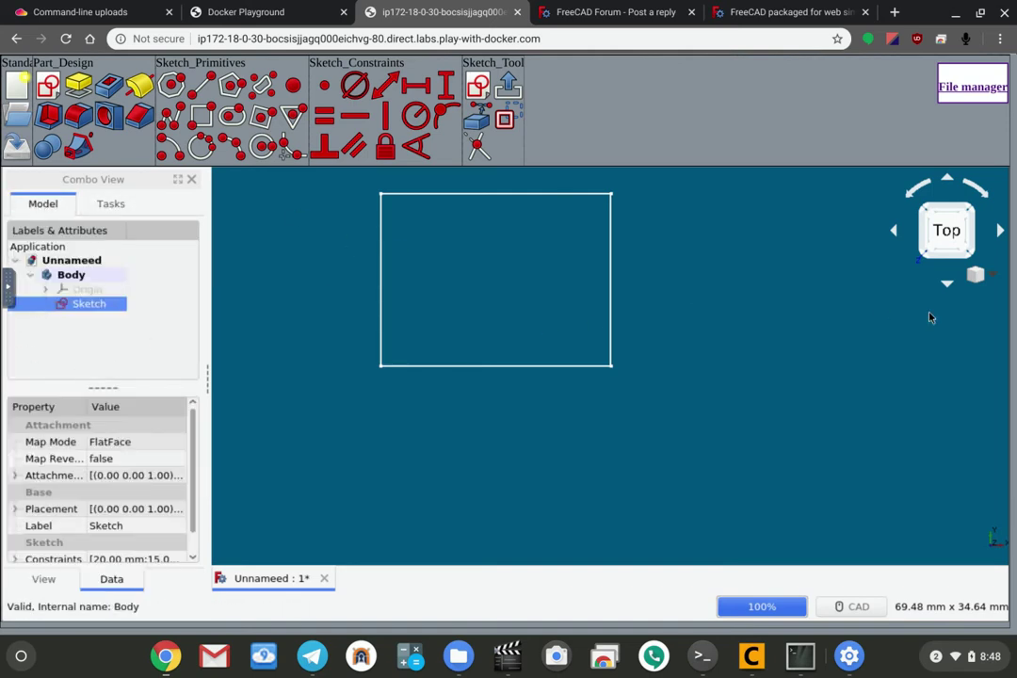
{"action": "left_click", "coordinate": [976, 274]}
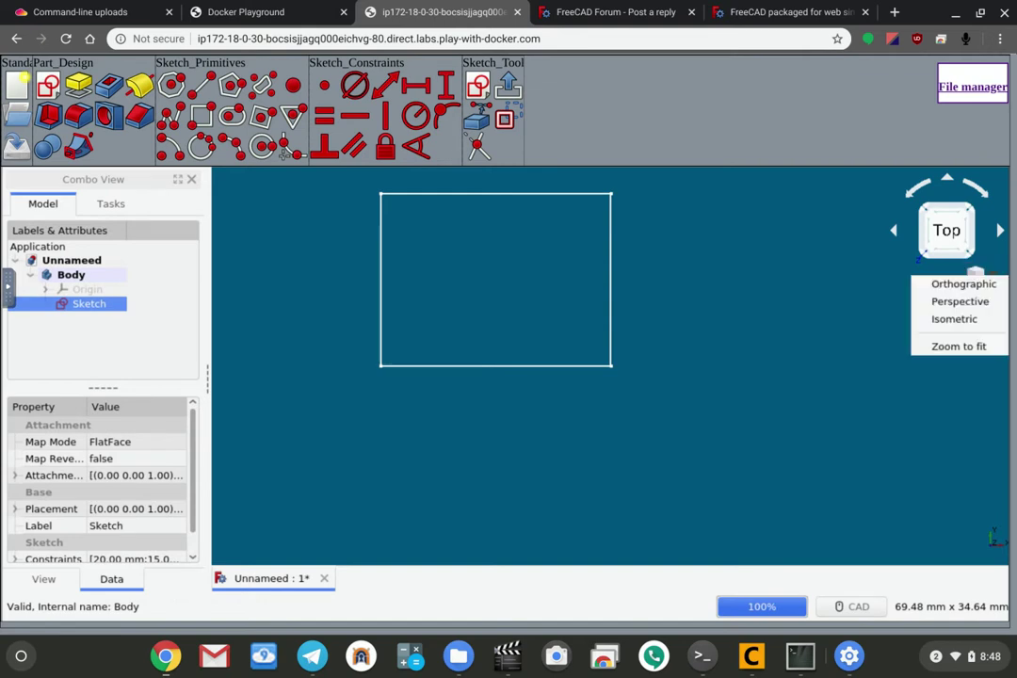
{"action": "left_click", "coordinate": [956, 320]}
{"action": "scroll", "coordinate": [488, 478], "scroll_direction": "down", "scroll_amount": 4}
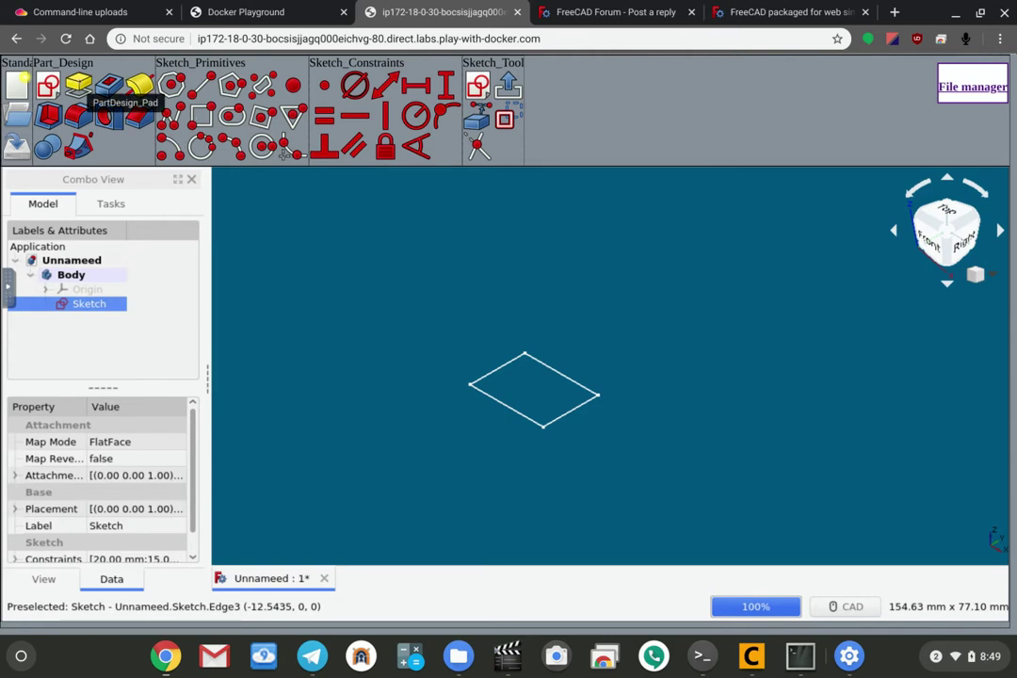
Pad the rectangle sketch to a length of 40 mm
{"action": "left_click", "coordinate": [108, 87]}
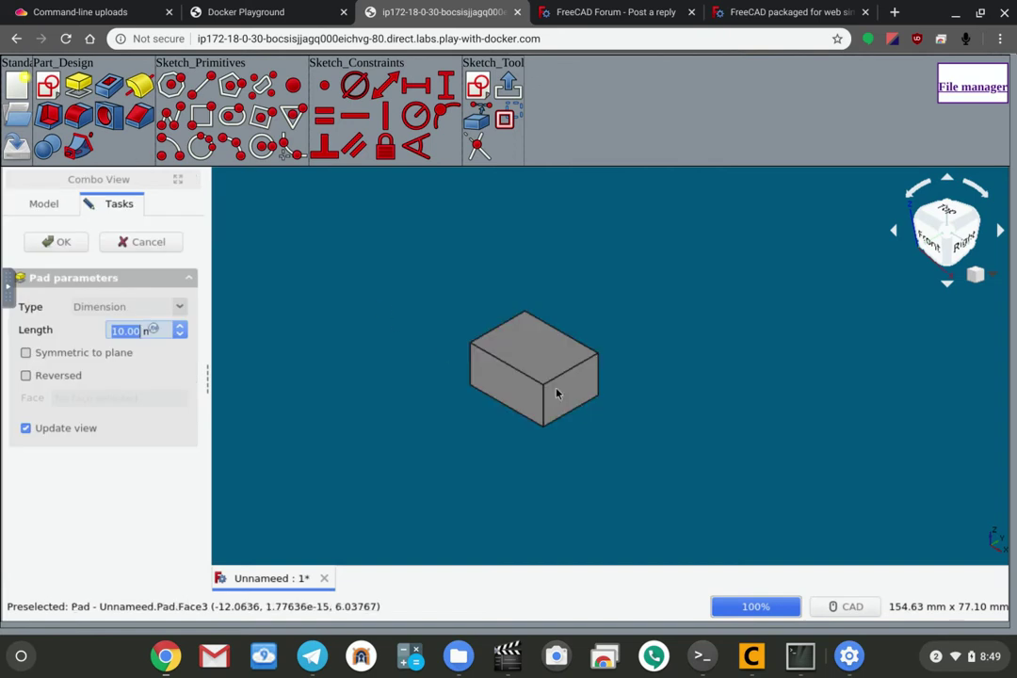
{"action": "left_click", "coordinate": [122, 331]}
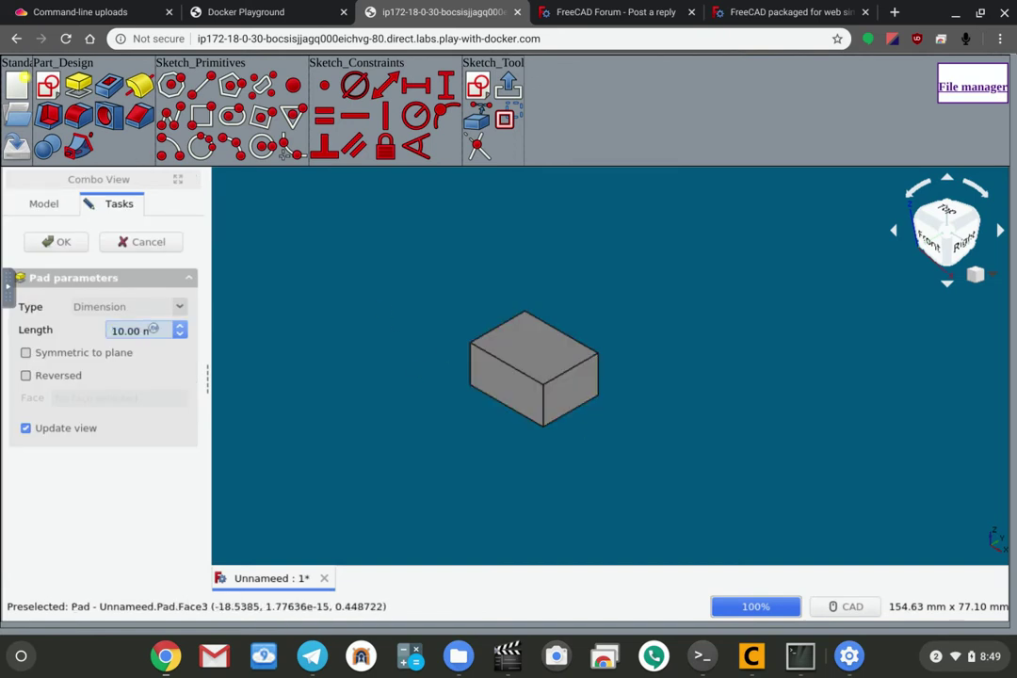
{"action": "double_click", "coordinate": [125, 331]}
{"action": "key", "text": "BackSpace"}
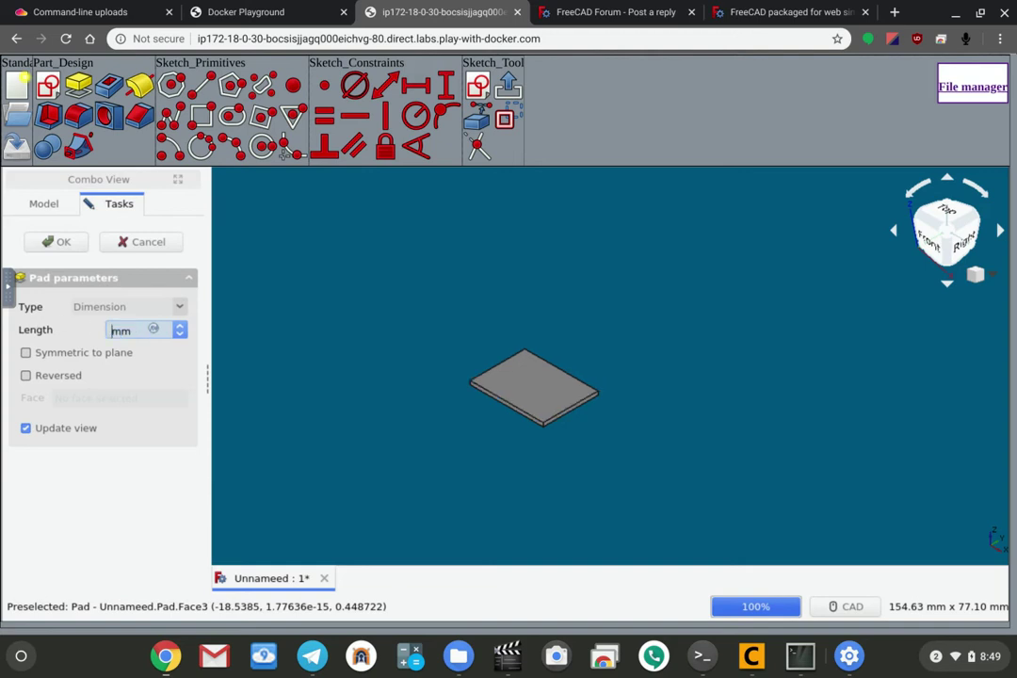
{"action": "type", "text": "40"}
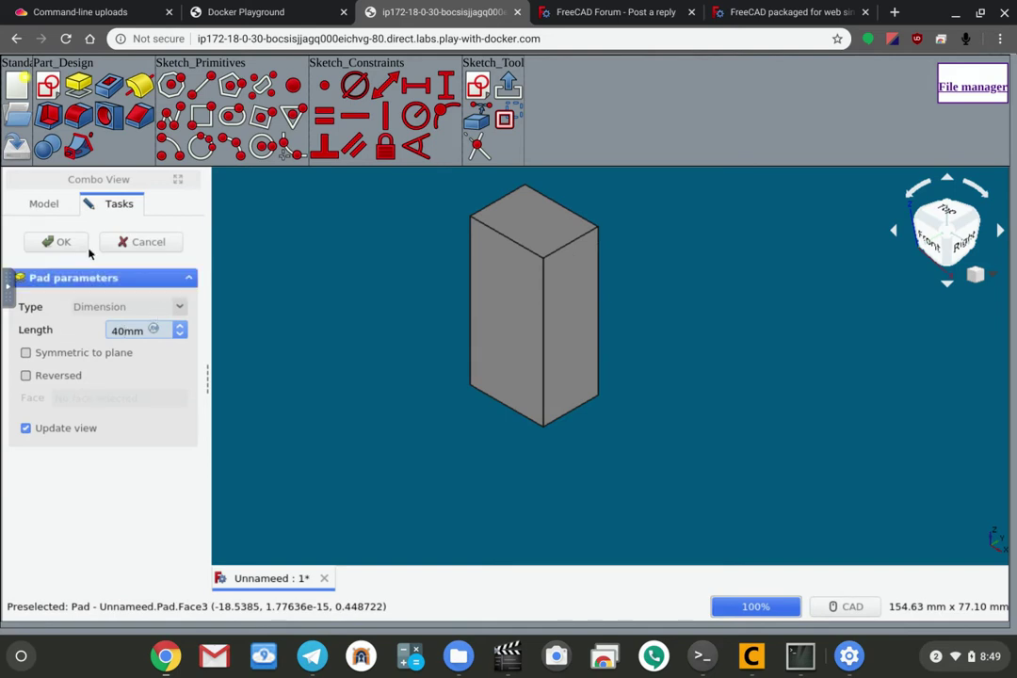
{"action": "left_click", "coordinate": [59, 242]}
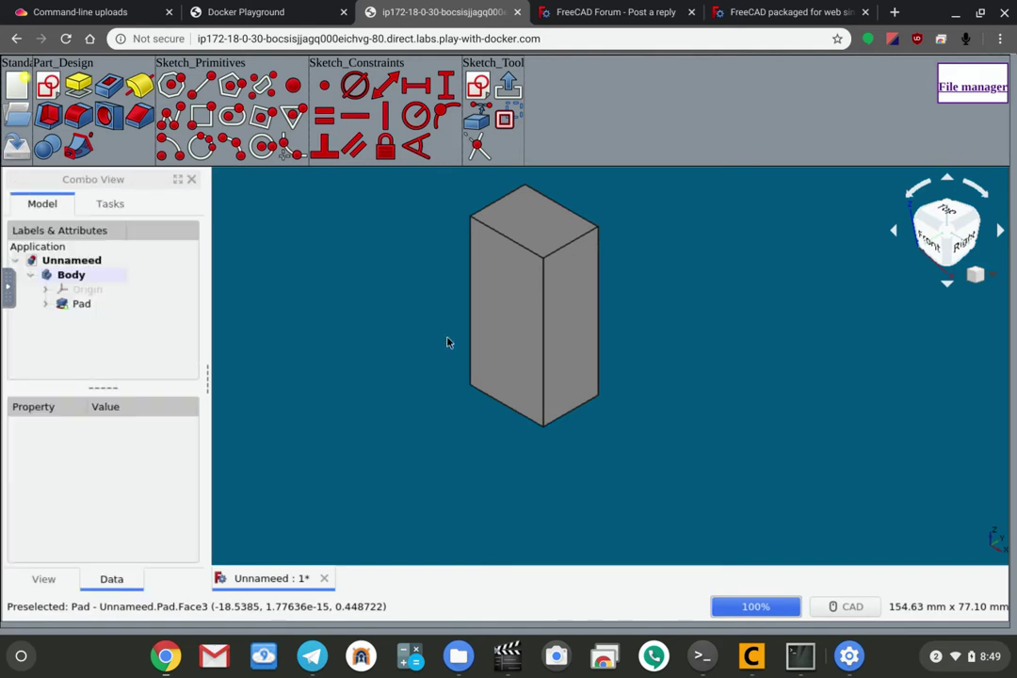
Sketch a regular polygon on the block's front face and pocket it 5 mm deep
{"action": "left_click", "coordinate": [508, 310]}
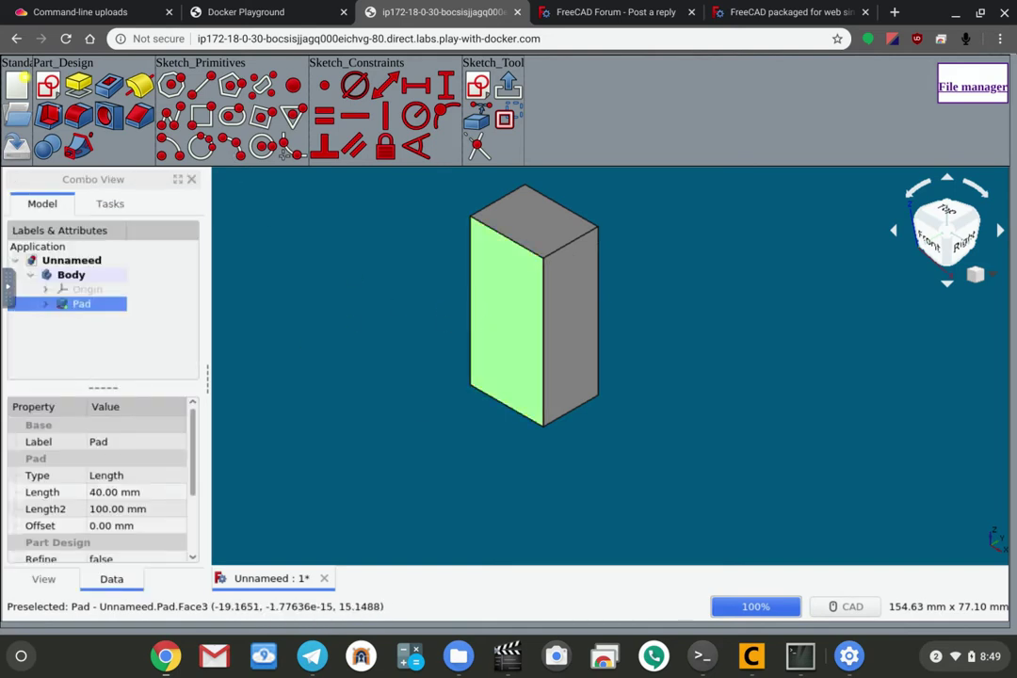
{"action": "left_click", "coordinate": [45, 85]}
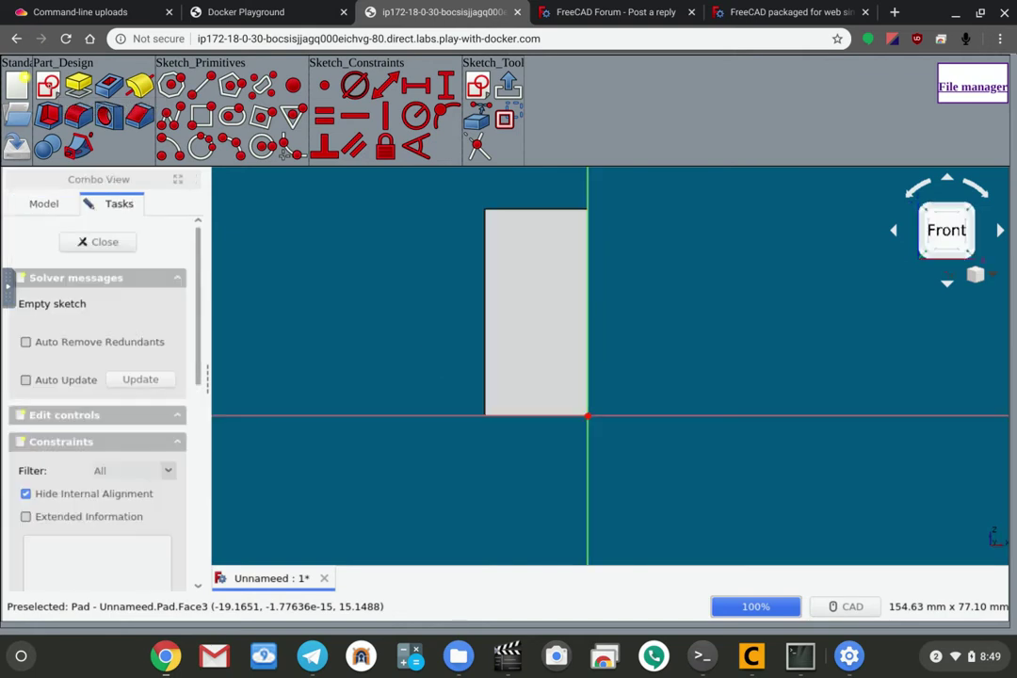
{"action": "left_click", "coordinate": [282, 150]}
{"action": "left_click", "coordinate": [535, 288]}
{"action": "left_click", "coordinate": [516, 247]}
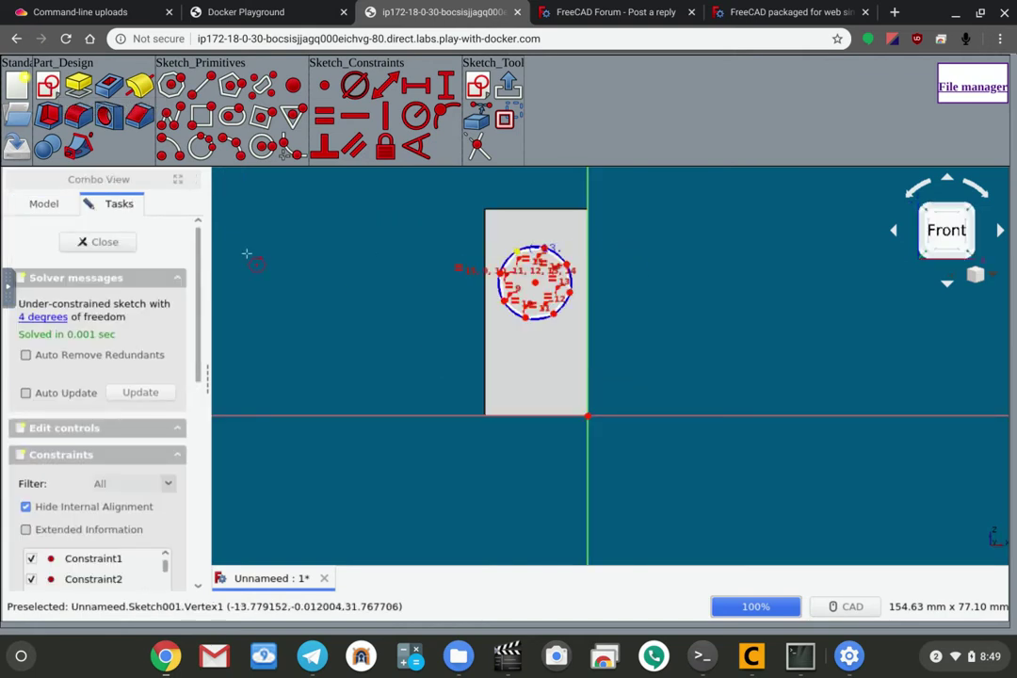
{"action": "left_click", "coordinate": [98, 242]}
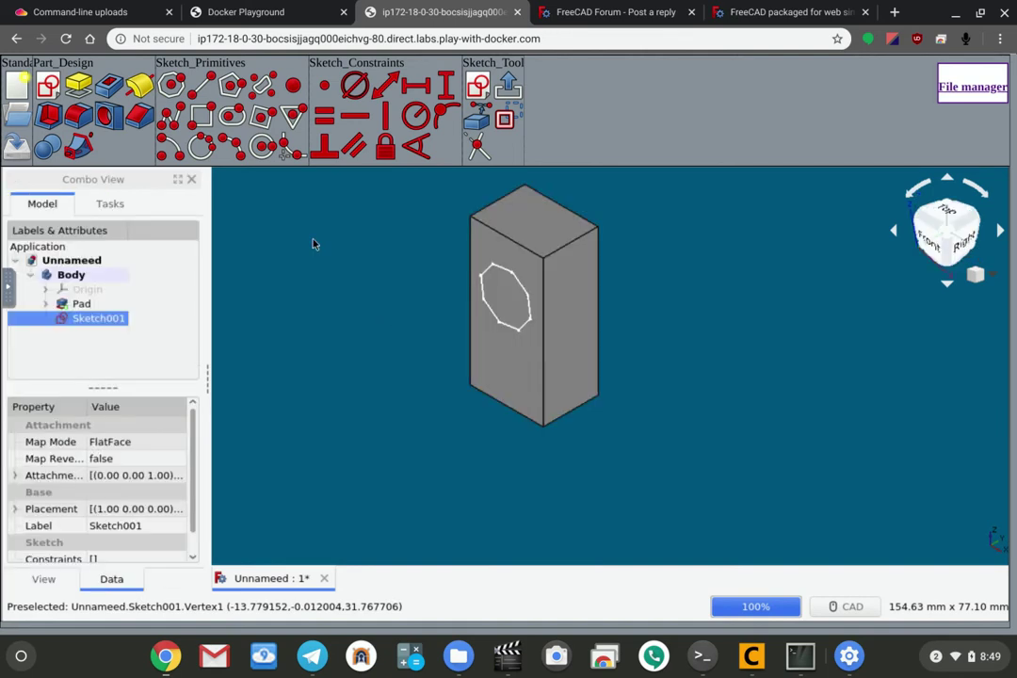
{"action": "left_click", "coordinate": [92, 75]}
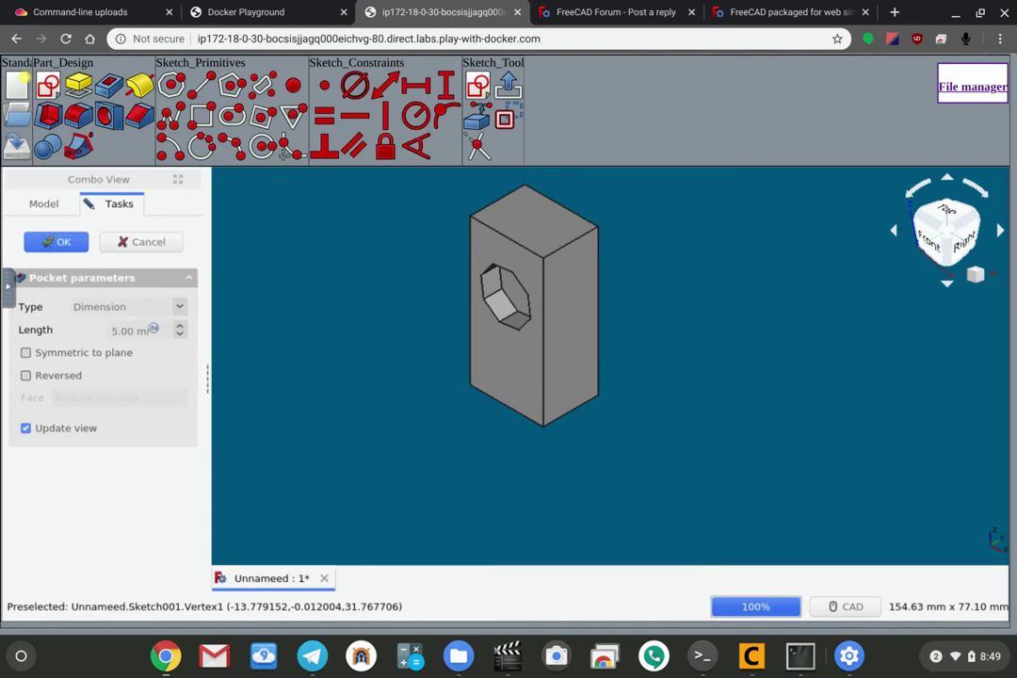
{"action": "left_click", "coordinate": [57, 242]}
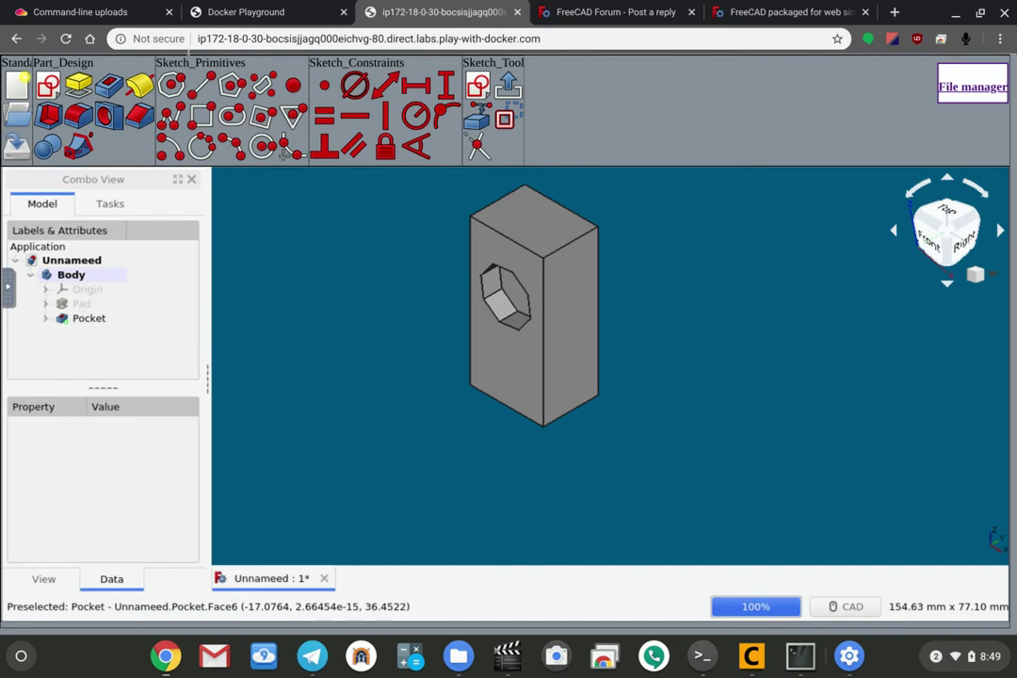
{"action": "right_click", "coordinate": [197, 64]}
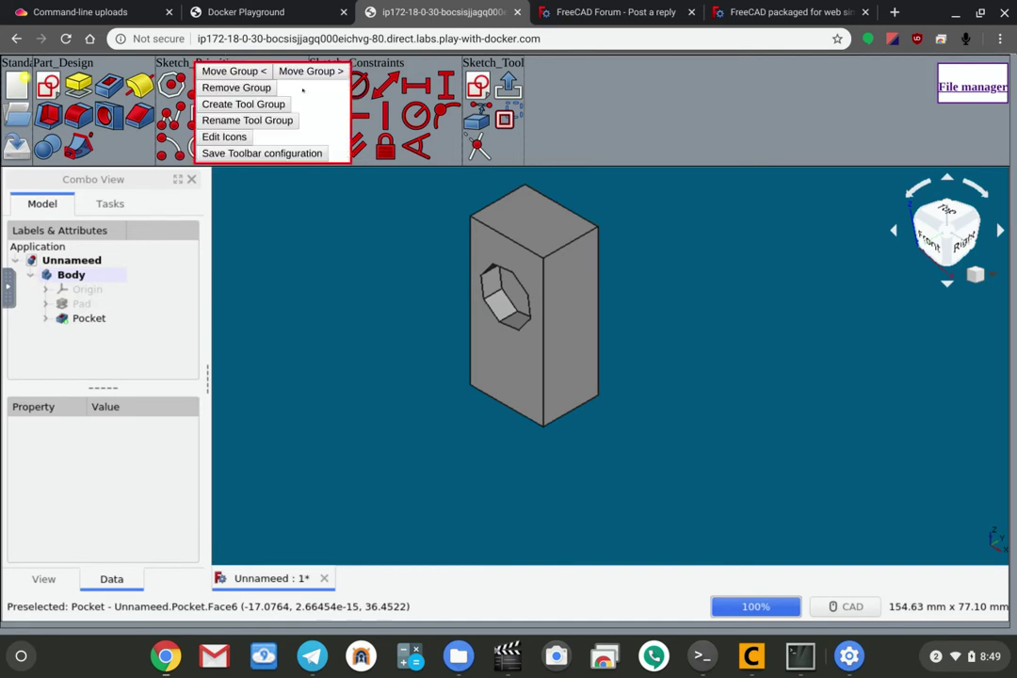
{"action": "left_click", "coordinate": [233, 71]}
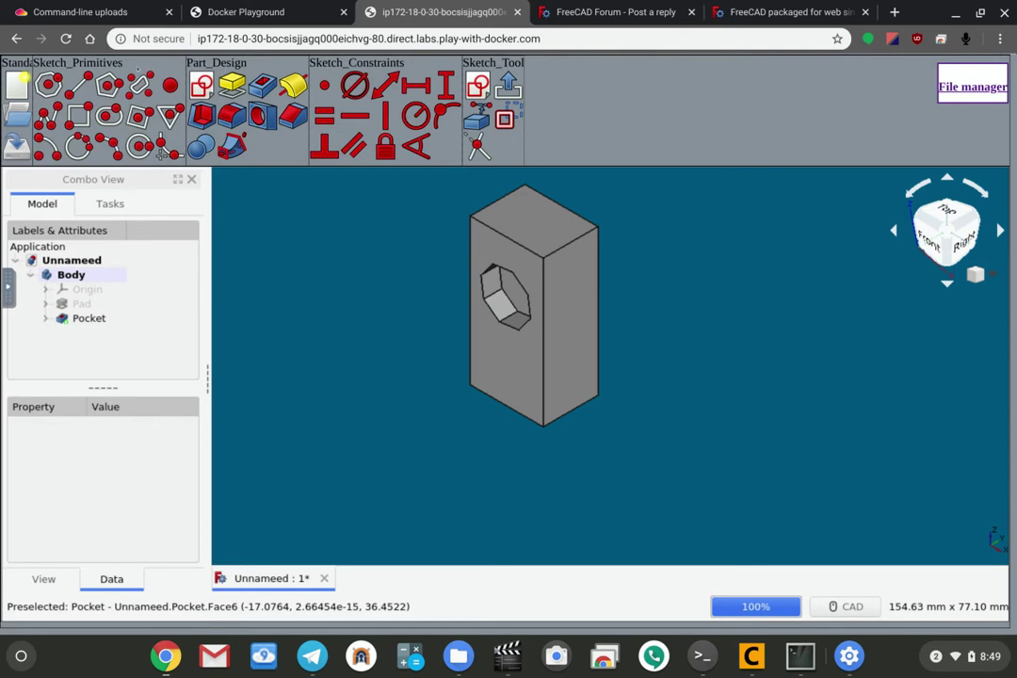
{"action": "right_click", "coordinate": [133, 66]}
{"action": "left_click", "coordinate": [237, 72]}
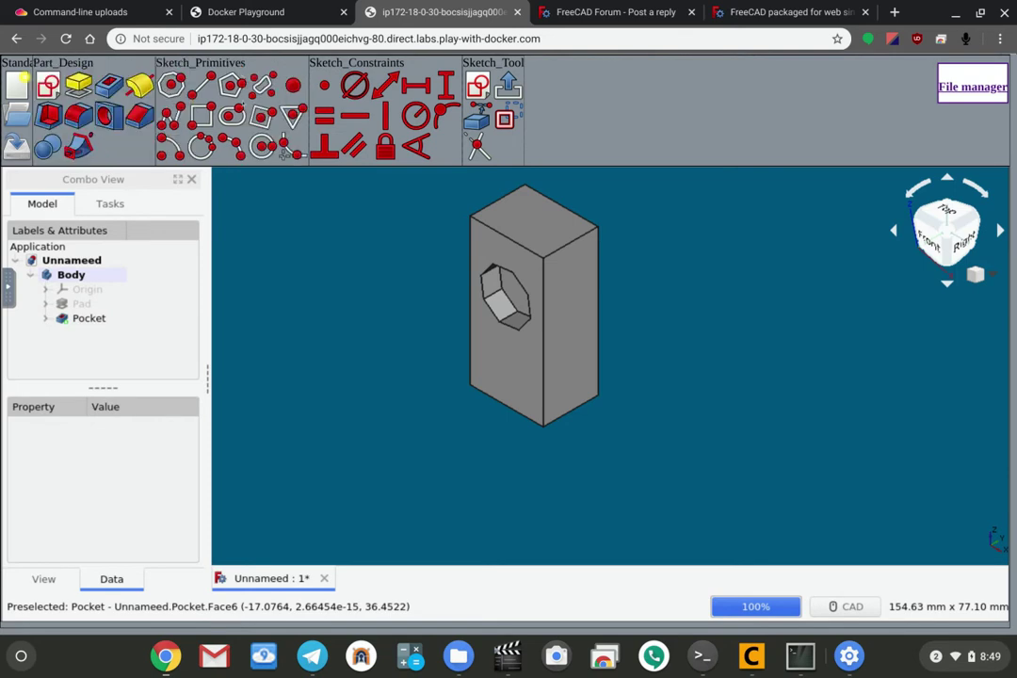
{"action": "right_click", "coordinate": [201, 87]}
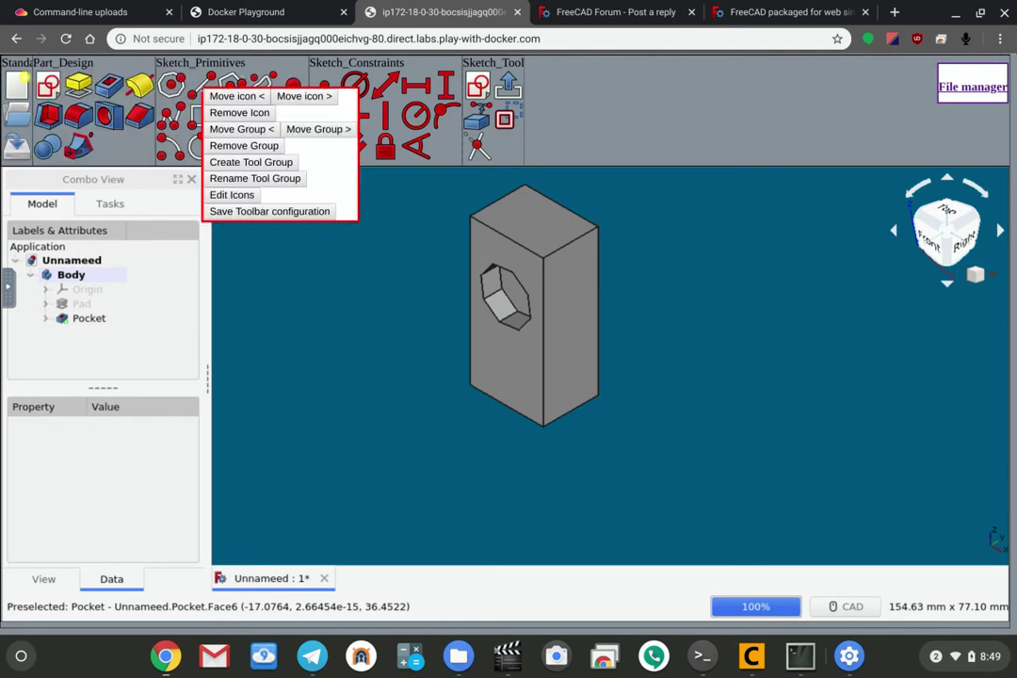
{"action": "left_click", "coordinate": [226, 98]}
{"action": "right_click", "coordinate": [168, 84]}
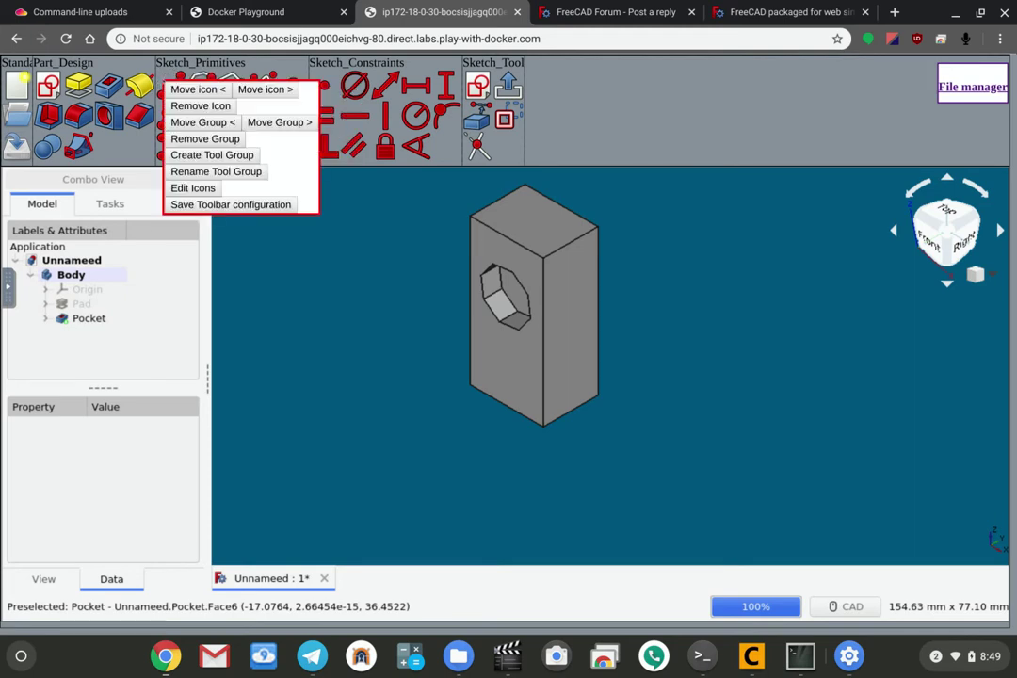
{"action": "left_click", "coordinate": [265, 89]}
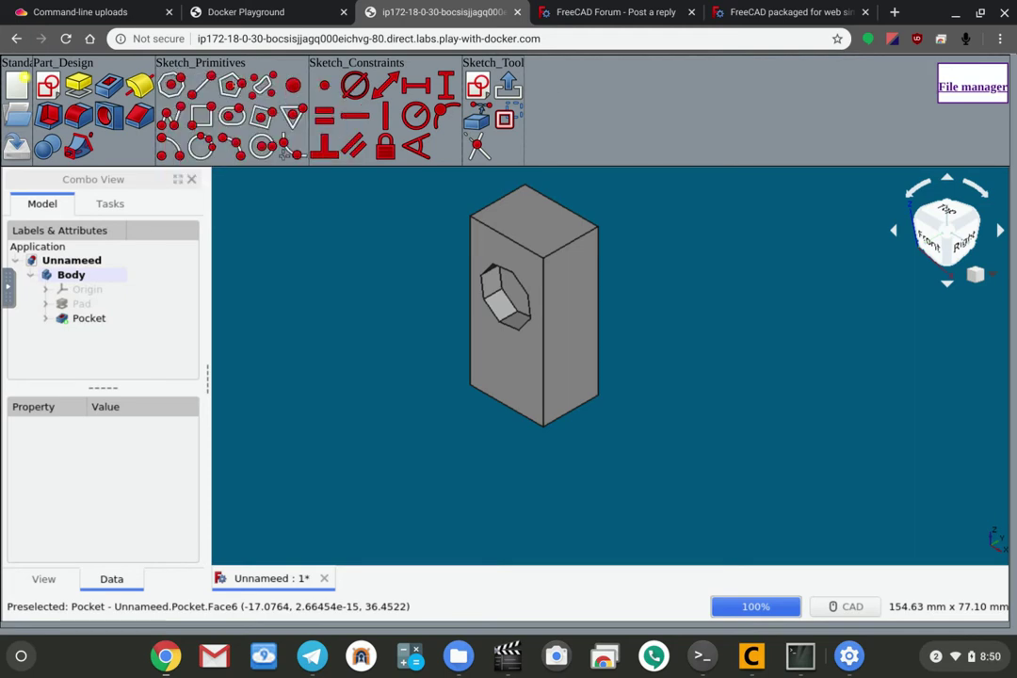
{"action": "right_click", "coordinate": [580, 86]}
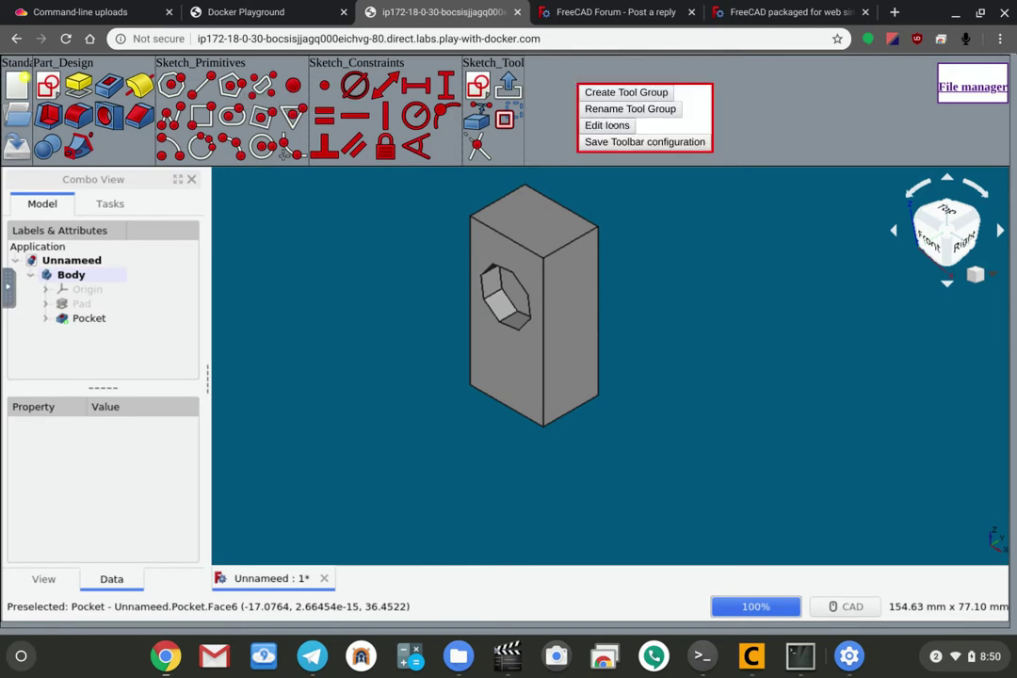
Open the Icon Editor and scroll to the Sketcher commands
{"action": "left_click", "coordinate": [603, 126]}
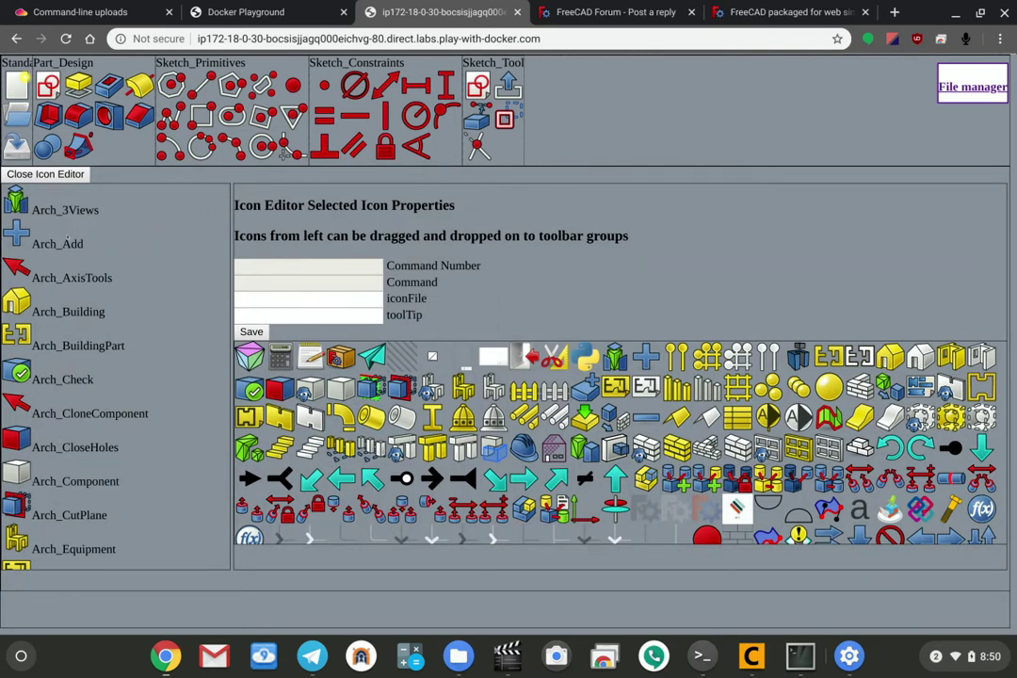
{"action": "scroll", "coordinate": [68, 328], "scroll_direction": "down", "scroll_amount": 20}
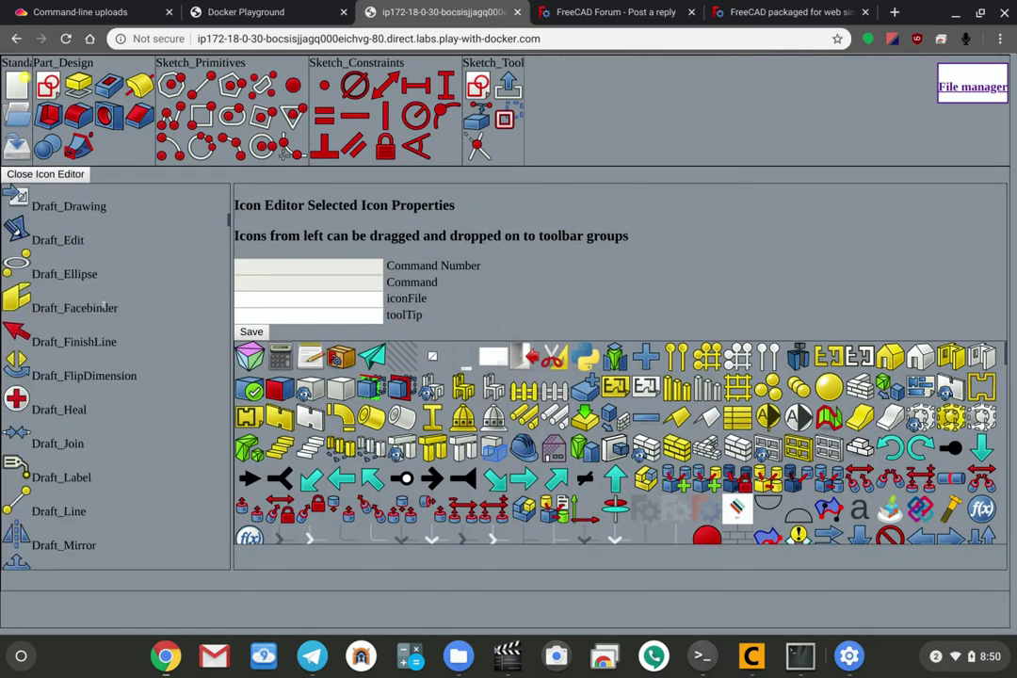
{"action": "scroll", "coordinate": [111, 344], "scroll_direction": "down", "scroll_amount": 20}
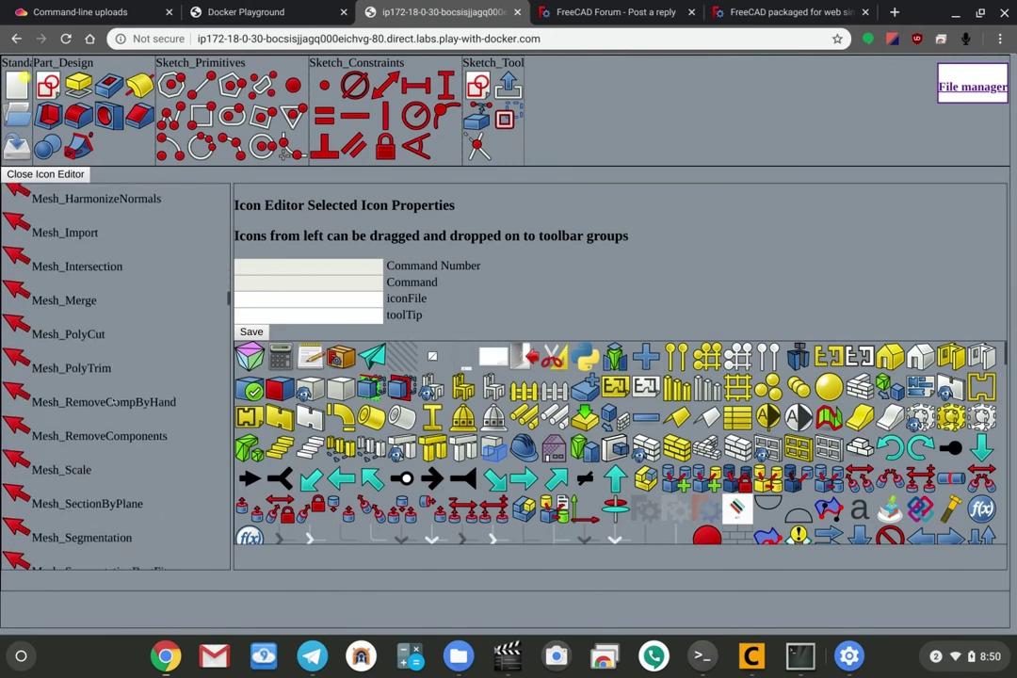
{"action": "scroll", "coordinate": [111, 396], "scroll_direction": "down", "scroll_amount": 3}
{"action": "scroll", "coordinate": [170, 346], "scroll_direction": "up", "scroll_amount": 20}
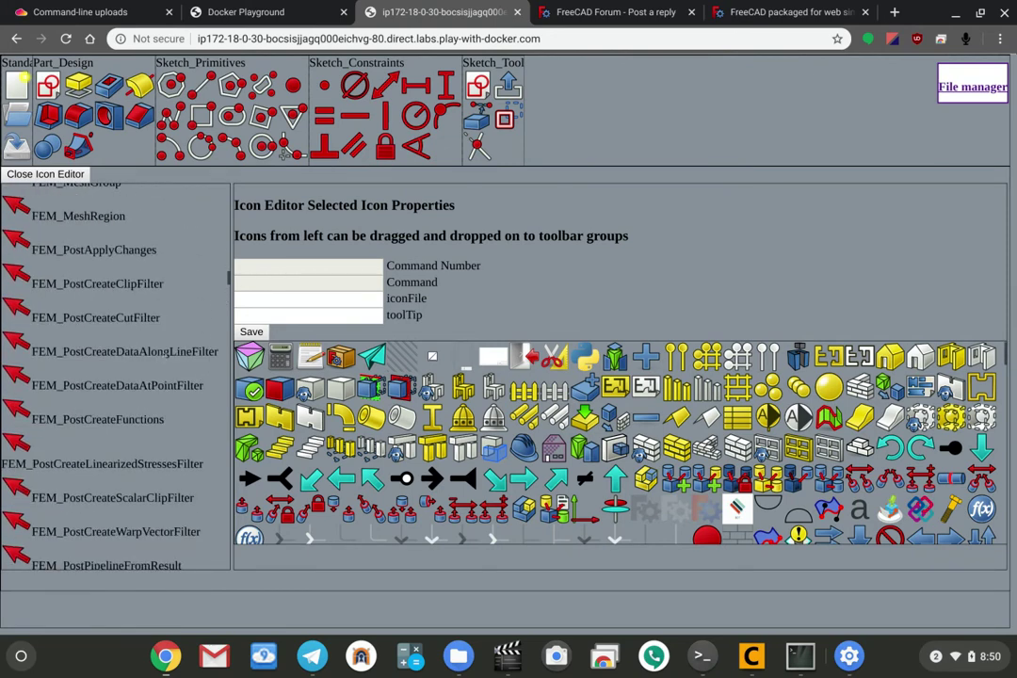
{"action": "scroll", "coordinate": [171, 345], "scroll_direction": "up", "scroll_amount": 15}
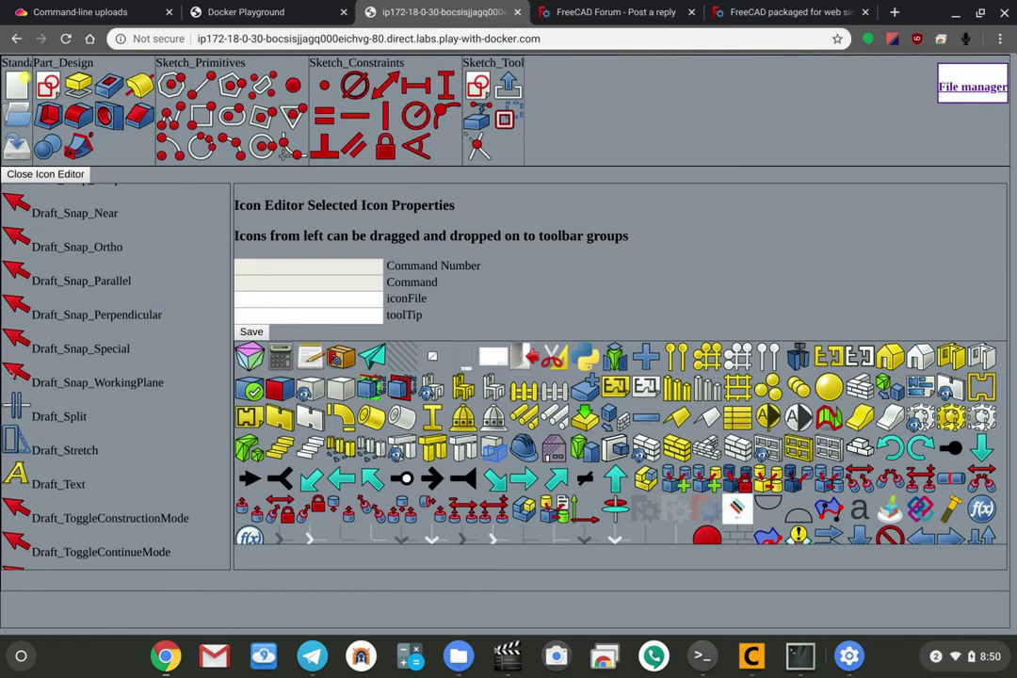
{"action": "scroll", "coordinate": [105, 374], "scroll_direction": "down", "scroll_amount": 15}
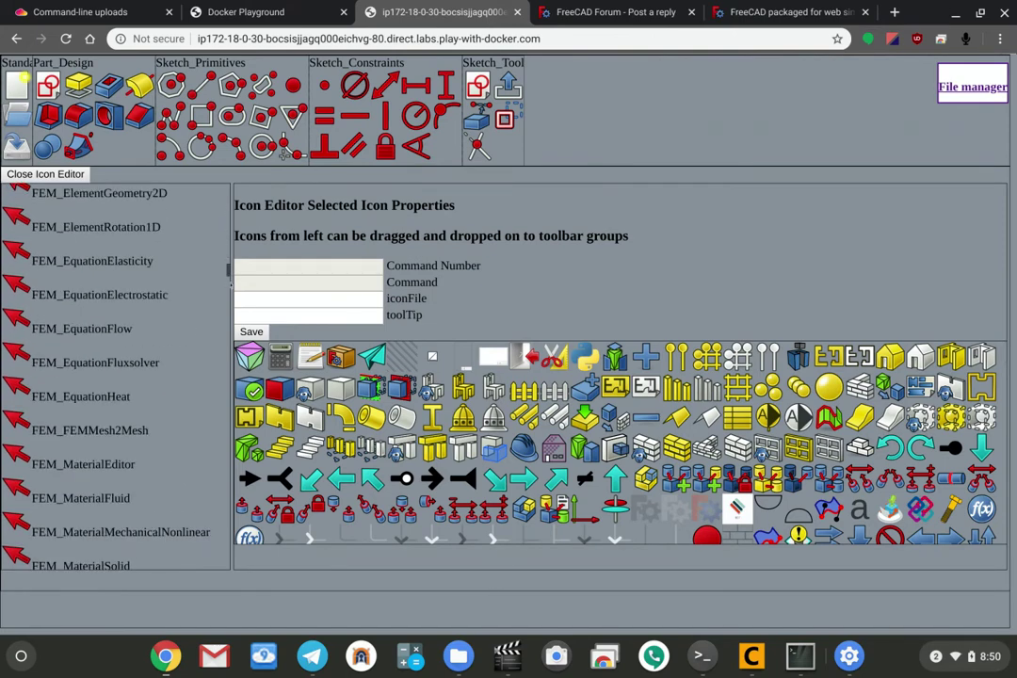
Drag Sketcher_MapSketch onto the Sketch_Tools group and open the toolbar context menu
{"action": "left_click_drag", "start_coordinate": [227, 270], "coordinate": [211, 454]}
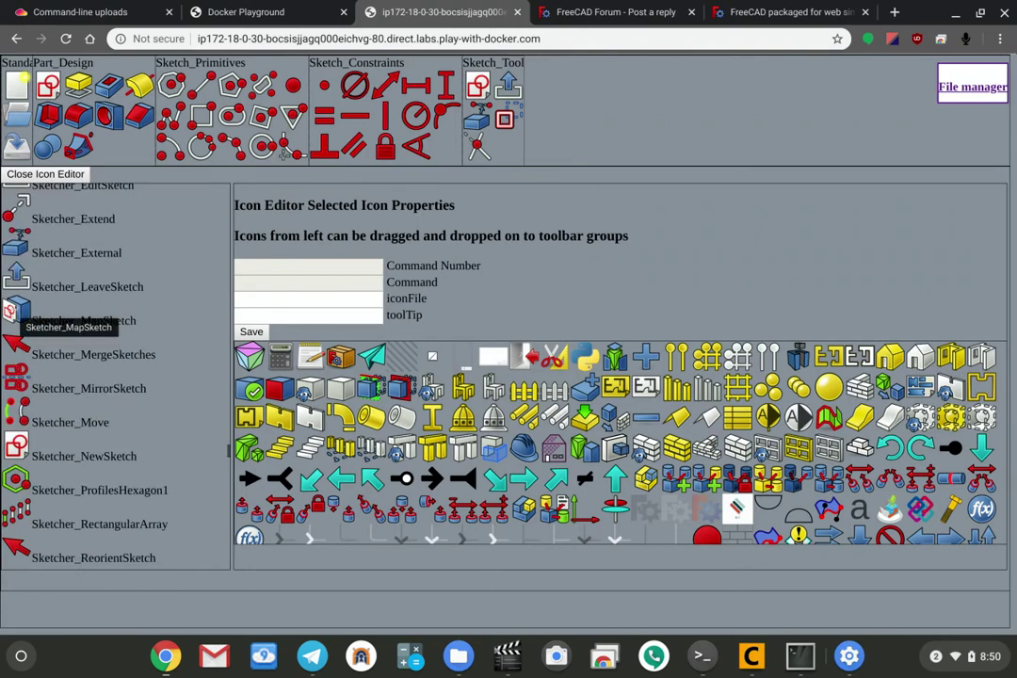
{"action": "mouse_move", "coordinate": [16, 311]}
{"action": "left_mouse_down"}
{"action": "mouse_move", "coordinate": [375, 283]}
{"action": "mouse_move", "coordinate": [509, 148]}
{"action": "left_mouse_up"}
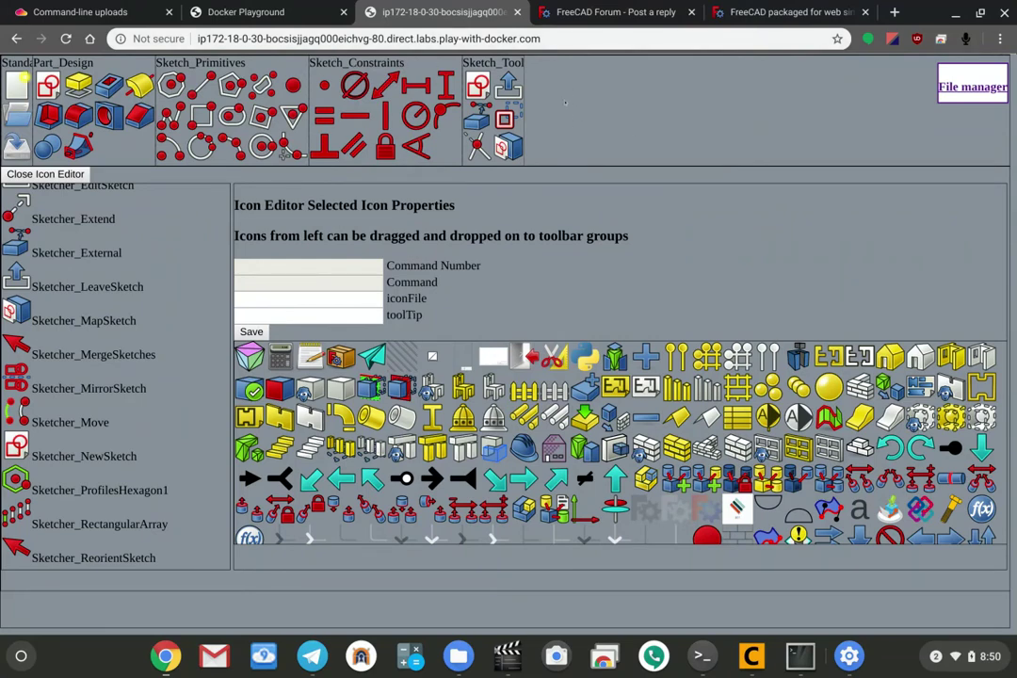
{"action": "right_click", "coordinate": [567, 115]}
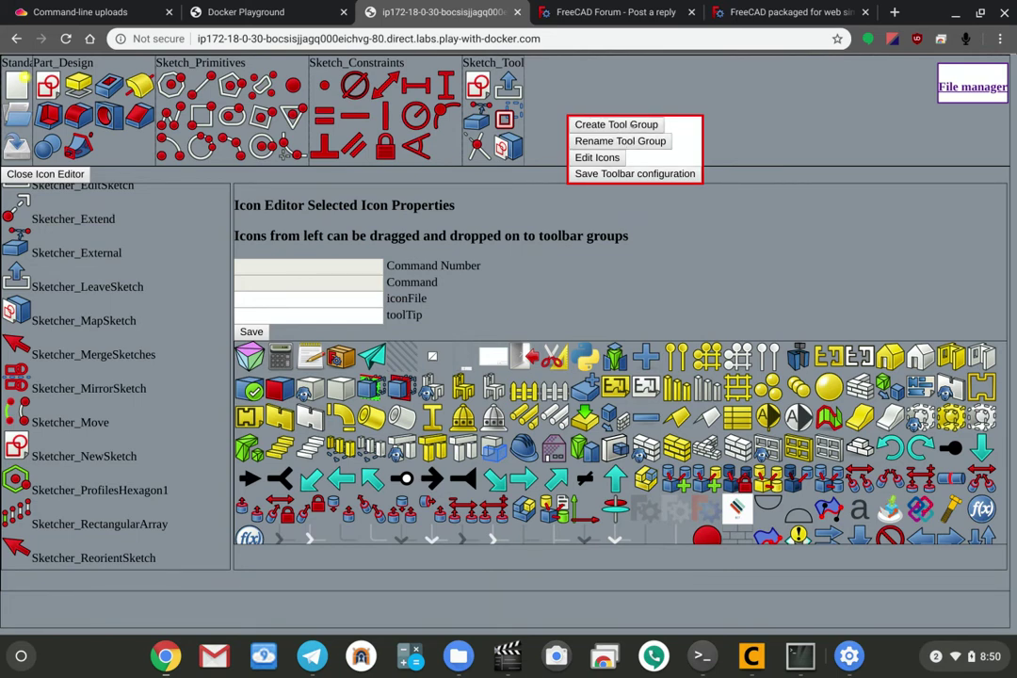
{"action": "left_click", "coordinate": [617, 125]}
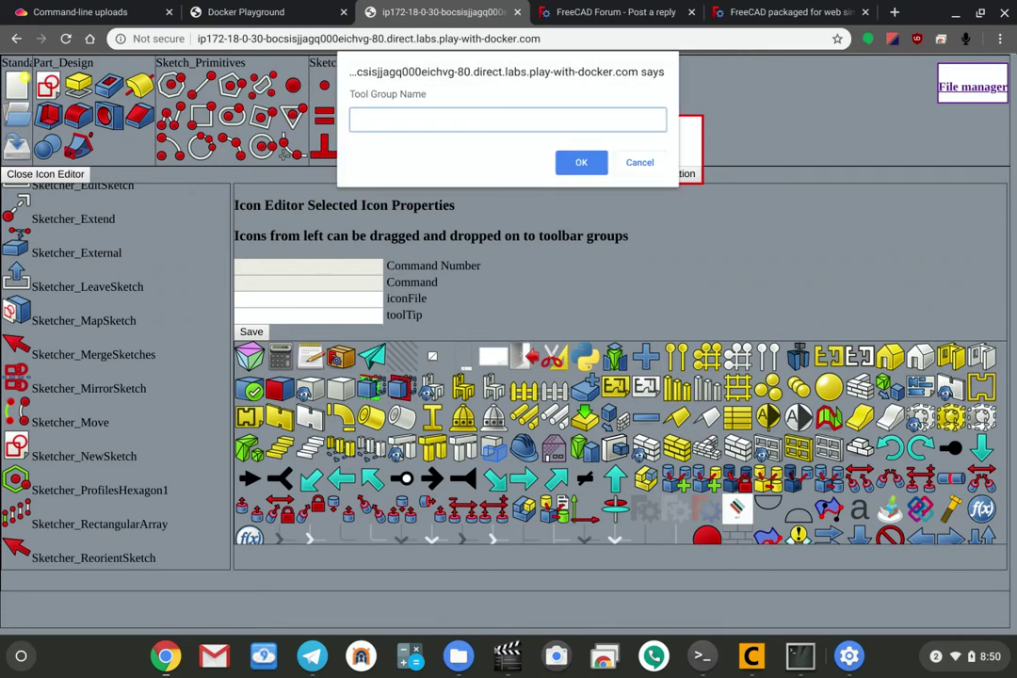
{"action": "type", "text": "SOmething"}
{"action": "key", "text": "Return"}
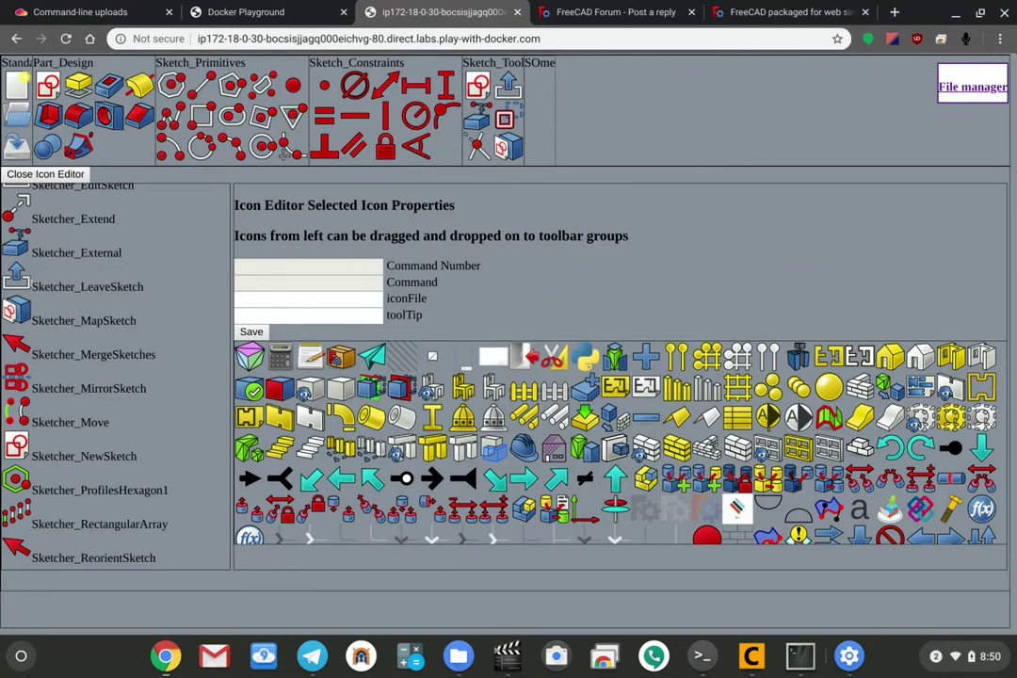
{"action": "mouse_move", "coordinate": [15, 274]}
{"action": "left_mouse_down"}
{"action": "mouse_move", "coordinate": [452, 113]}
{"action": "mouse_move", "coordinate": [471, 80]}
{"action": "mouse_move", "coordinate": [540, 85]}
{"action": "left_mouse_up"}
{"action": "mouse_move", "coordinate": [283, 151]}
{"action": "left_mouse_down"}
{"action": "mouse_move", "coordinate": [458, 94]}
{"action": "mouse_move", "coordinate": [539, 114]}
{"action": "left_mouse_up"}
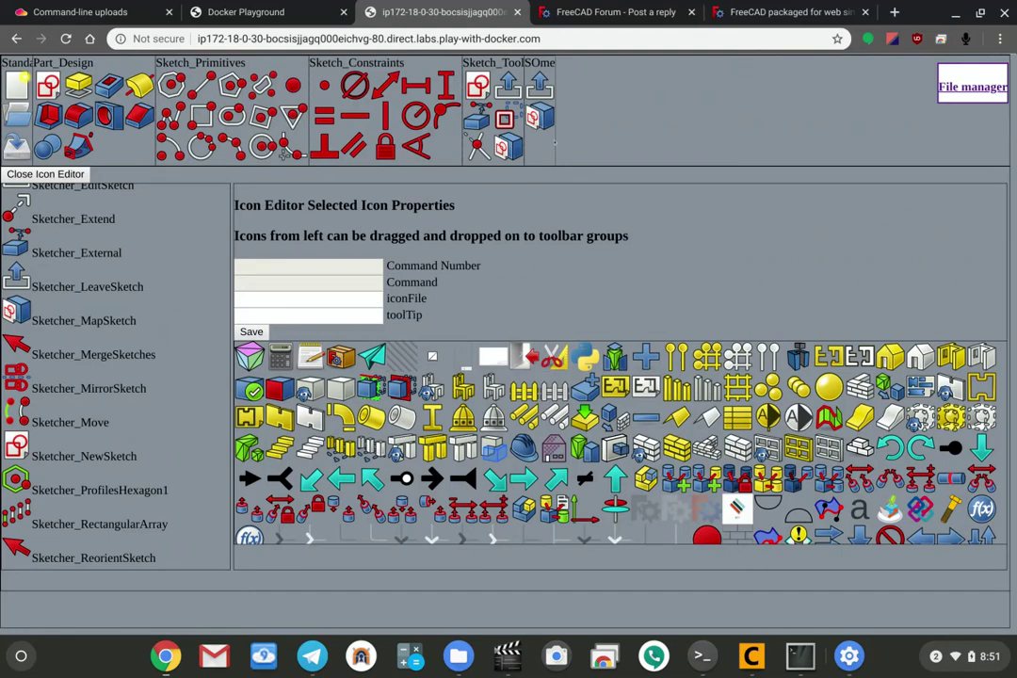
{"action": "right_click", "coordinate": [554, 158]}
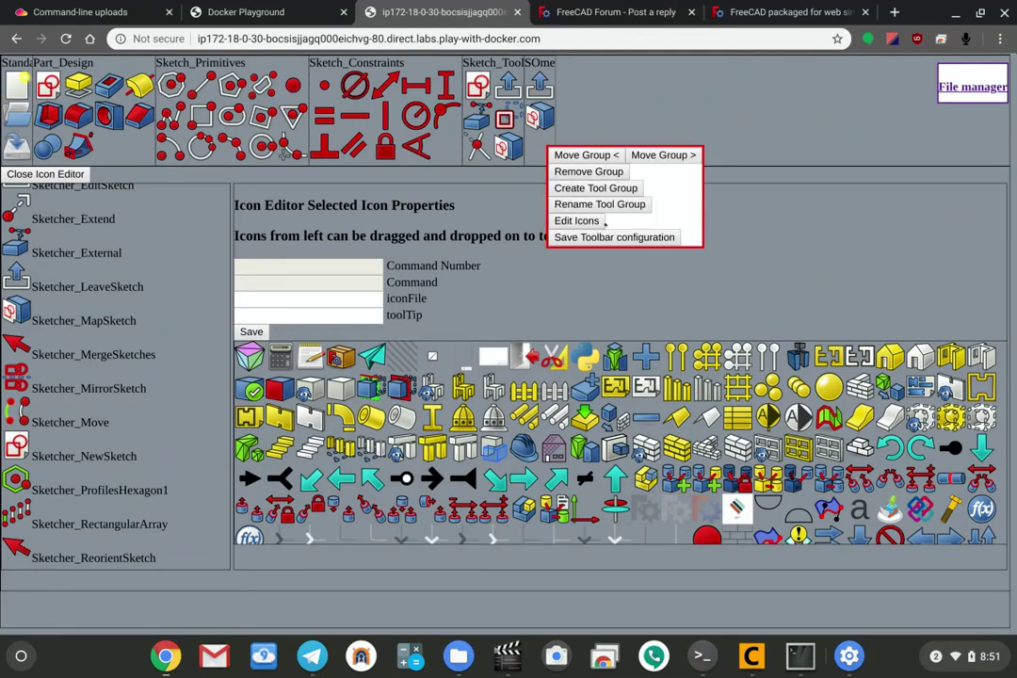
{"action": "left_click", "coordinate": [593, 172]}
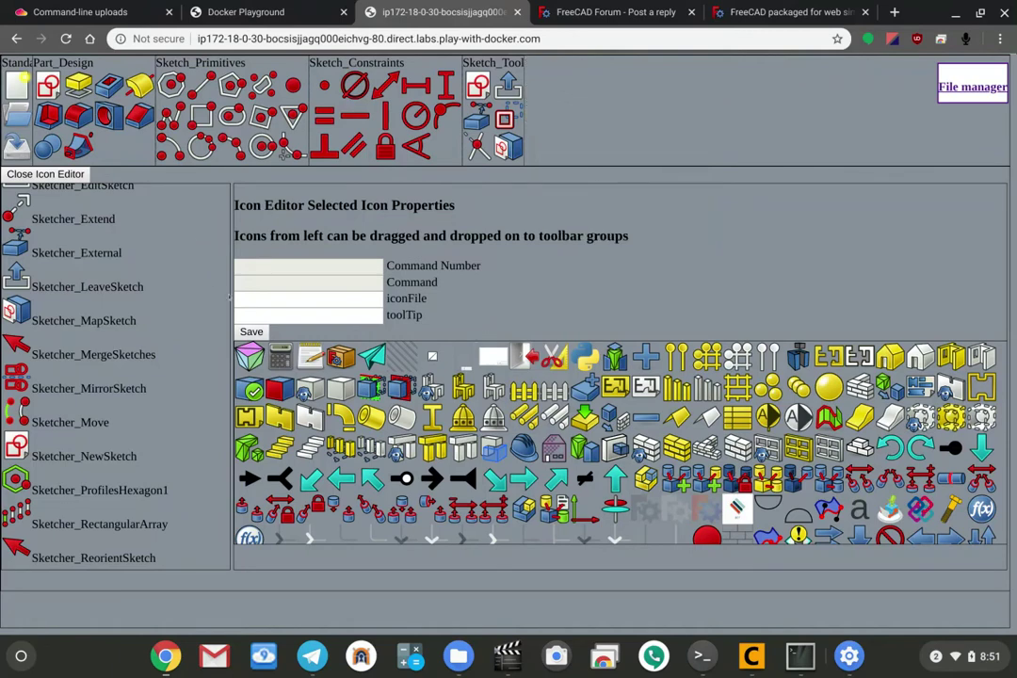
Assign the Arch_Project icon to Spreadsheet_AlignVCenter in the Icon Editor and save it
{"action": "scroll", "coordinate": [34, 292], "scroll_direction": "up", "scroll_amount": 5}
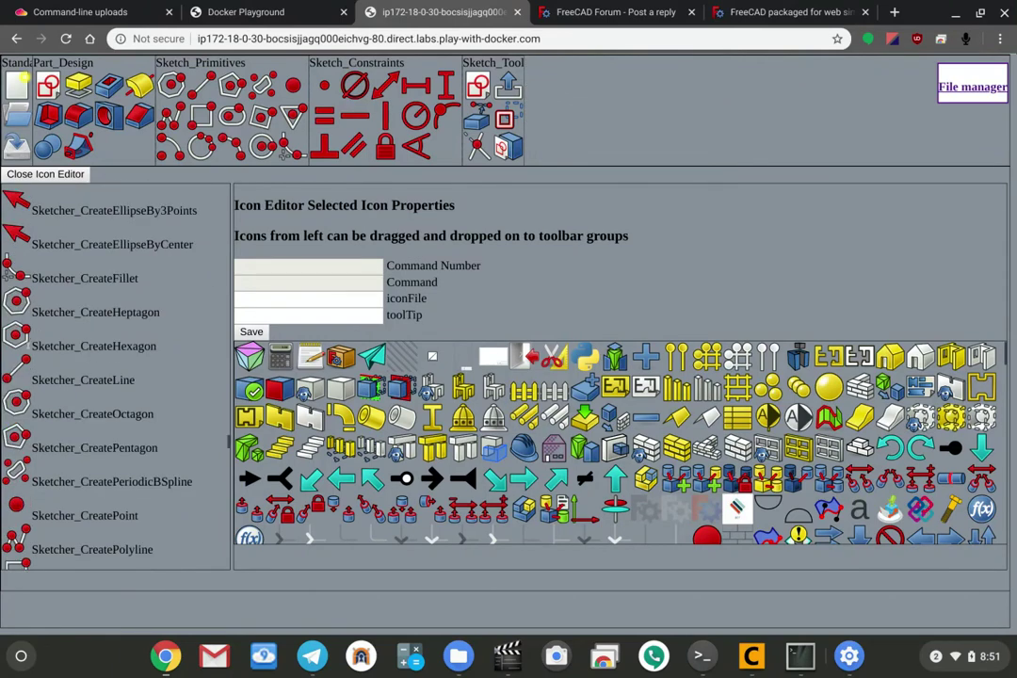
{"action": "scroll", "coordinate": [21, 218], "scroll_direction": "up", "scroll_amount": 10}
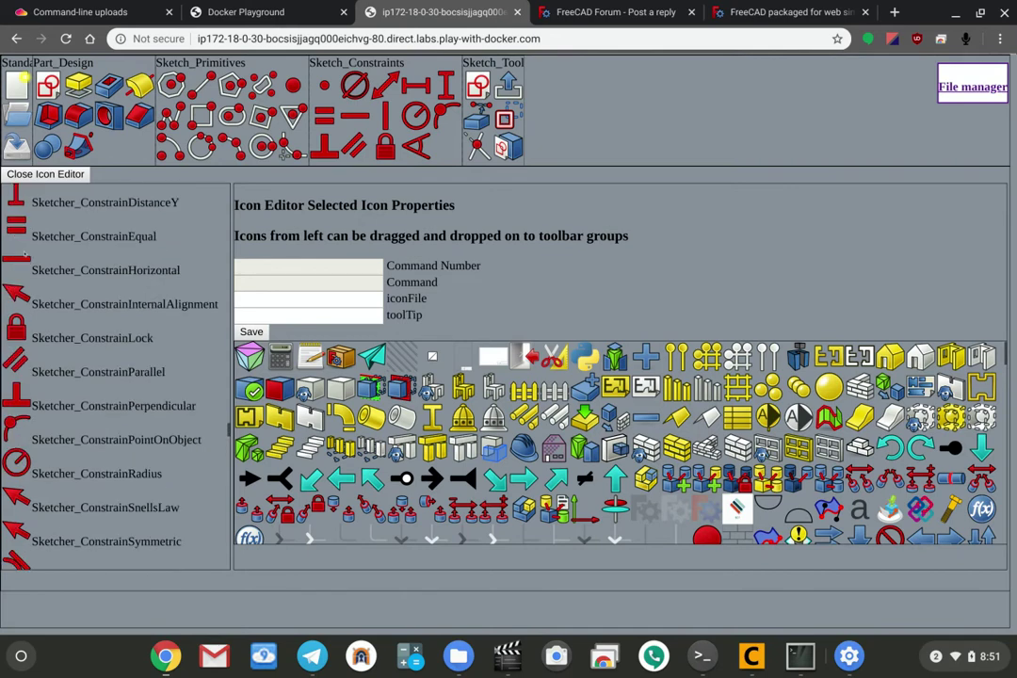
{"action": "scroll", "coordinate": [9, 424], "scroll_direction": "down", "scroll_amount": 5}
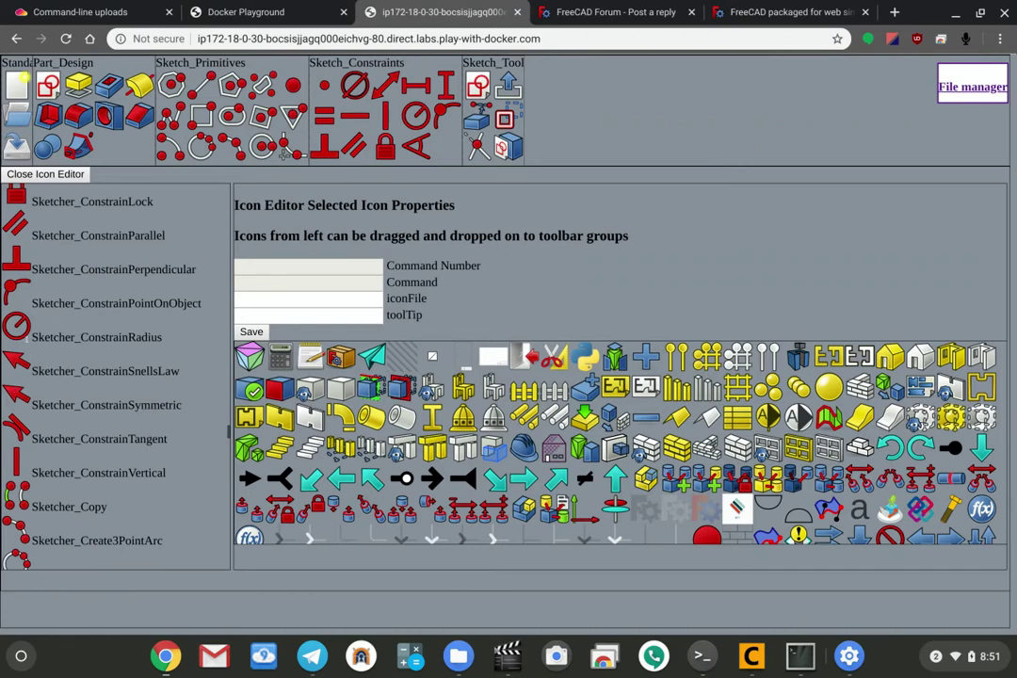
{"action": "scroll", "coordinate": [9, 414], "scroll_direction": "down", "scroll_amount": 10}
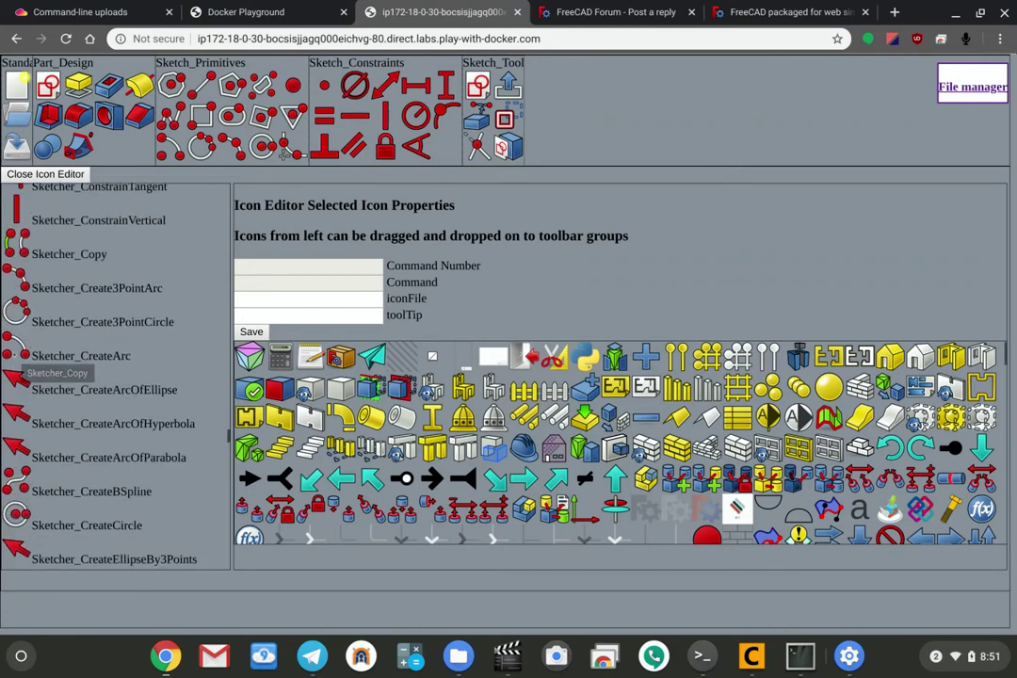
{"action": "scroll", "coordinate": [26, 399], "scroll_direction": "down", "scroll_amount": 15}
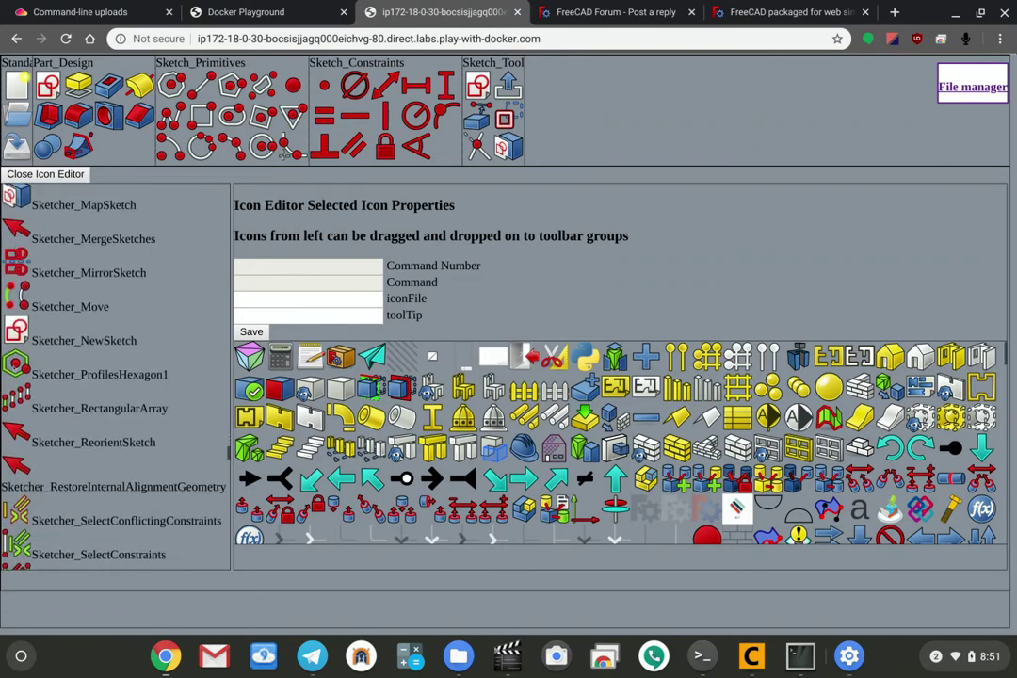
{"action": "scroll", "coordinate": [27, 399], "scroll_direction": "down", "scroll_amount": 2}
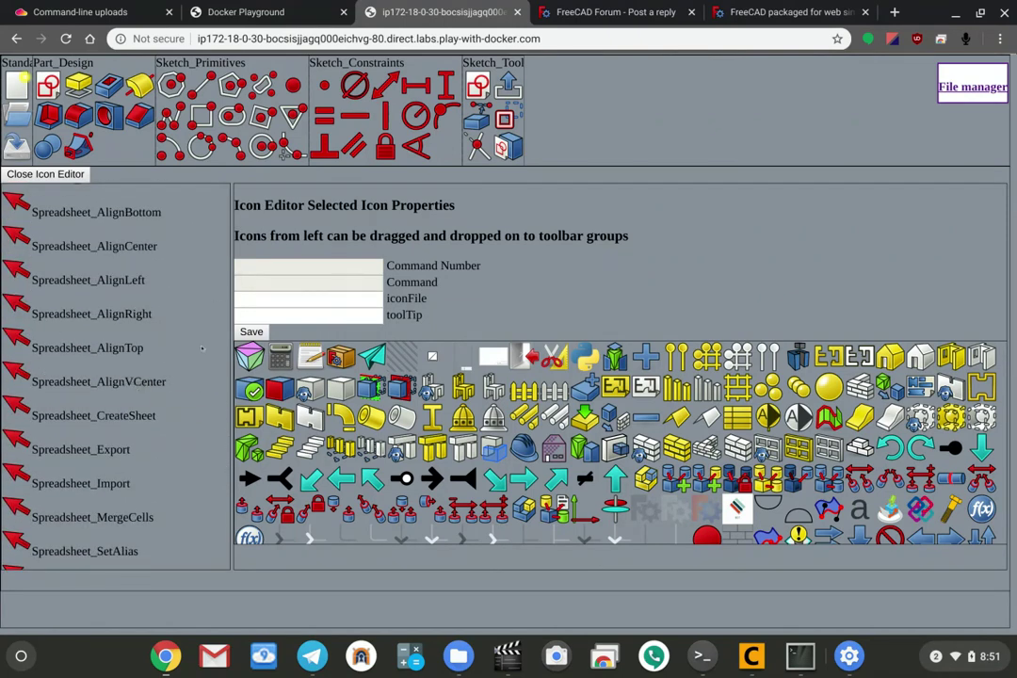
{"action": "left_click", "coordinate": [15, 382]}
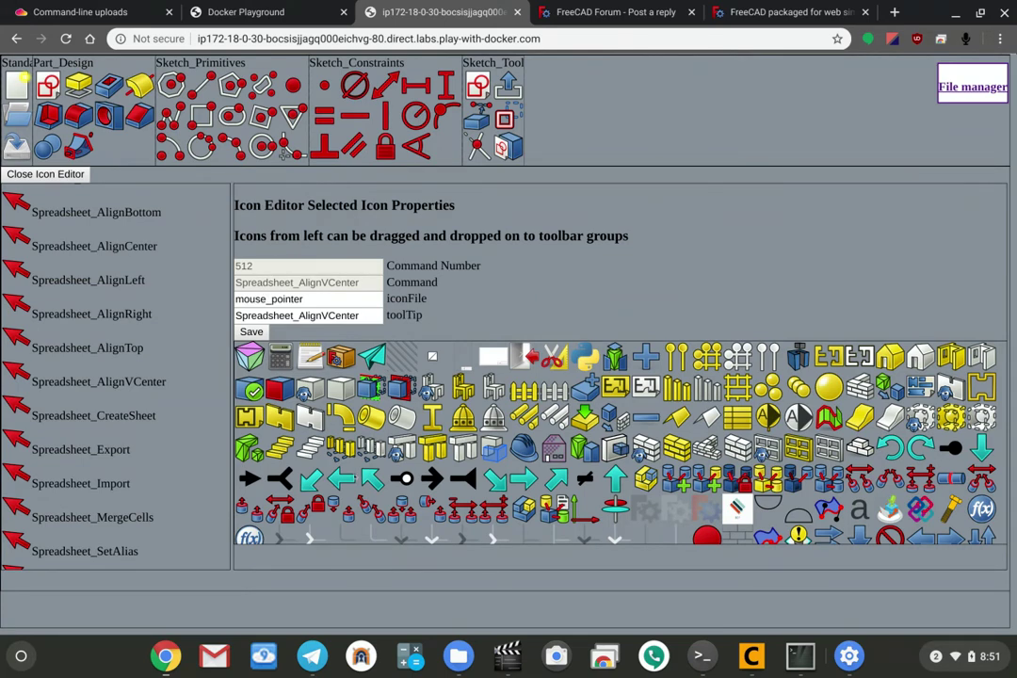
{"action": "scroll", "coordinate": [491, 395], "scroll_direction": "down", "scroll_amount": 1}
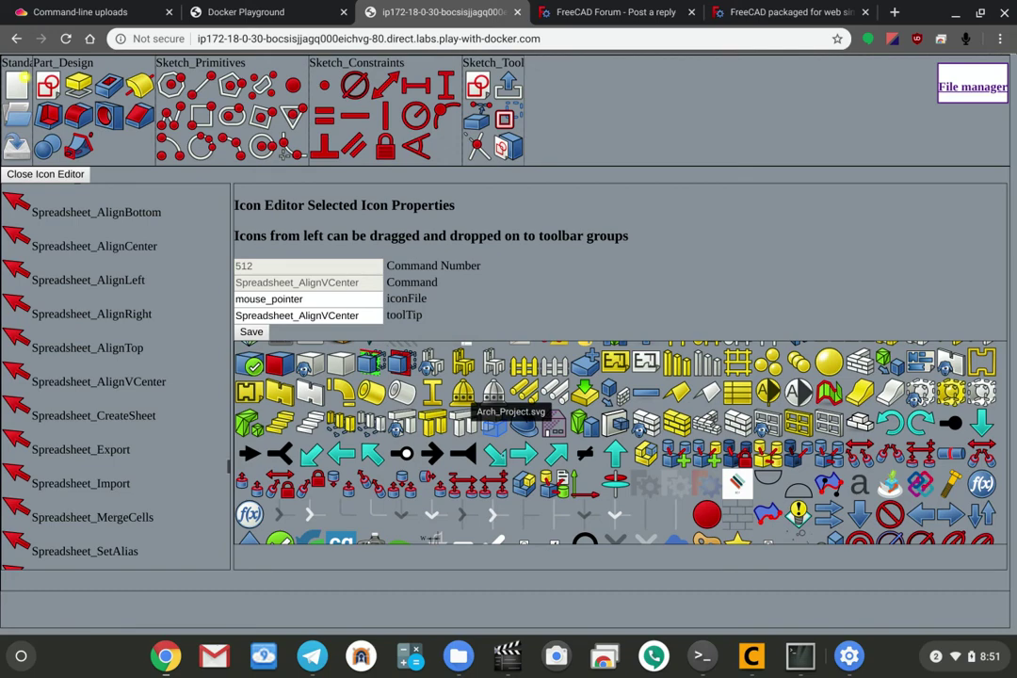
{"action": "scroll", "coordinate": [492, 395], "scroll_direction": "down", "scroll_amount": 6}
{"action": "scroll", "coordinate": [492, 395], "scroll_direction": "up", "scroll_amount": 7}
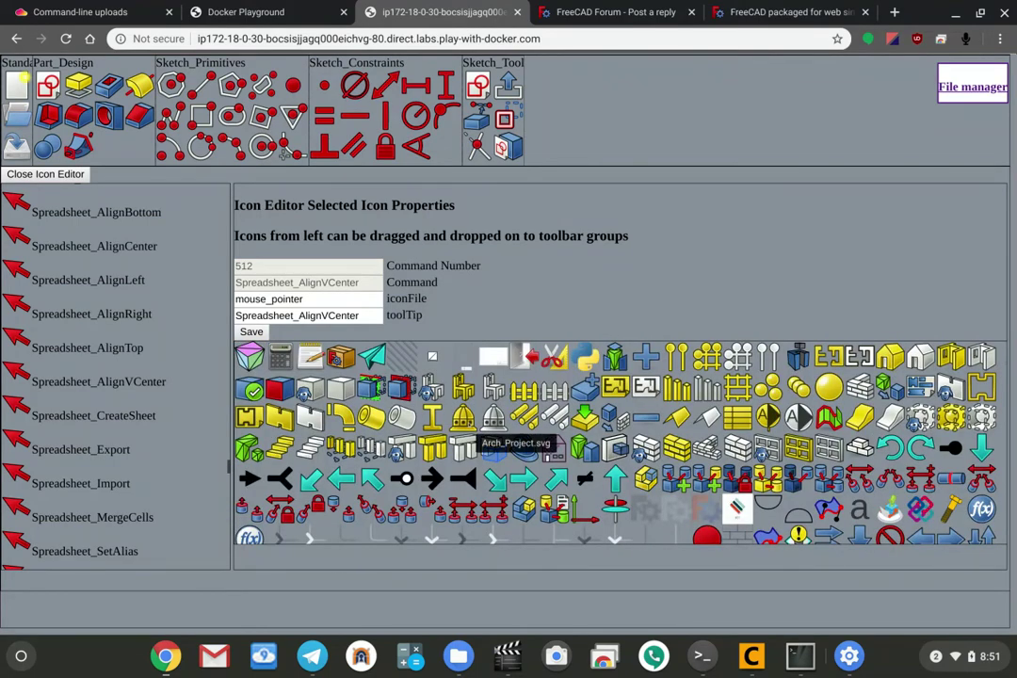
{"action": "left_click", "coordinate": [495, 449]}
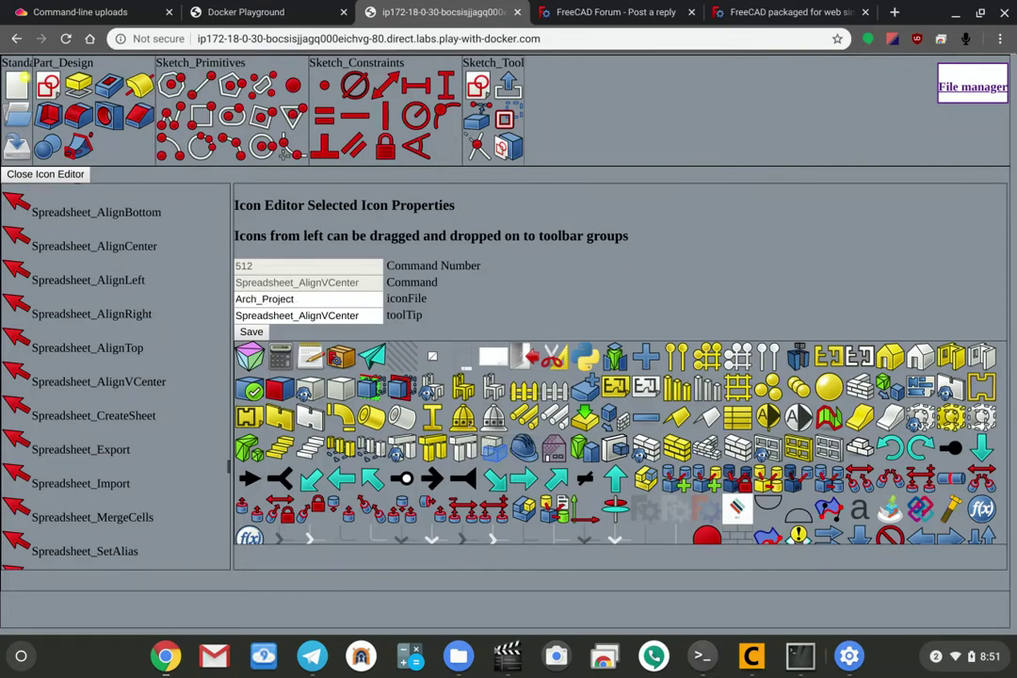
{"action": "left_click", "coordinate": [252, 333]}
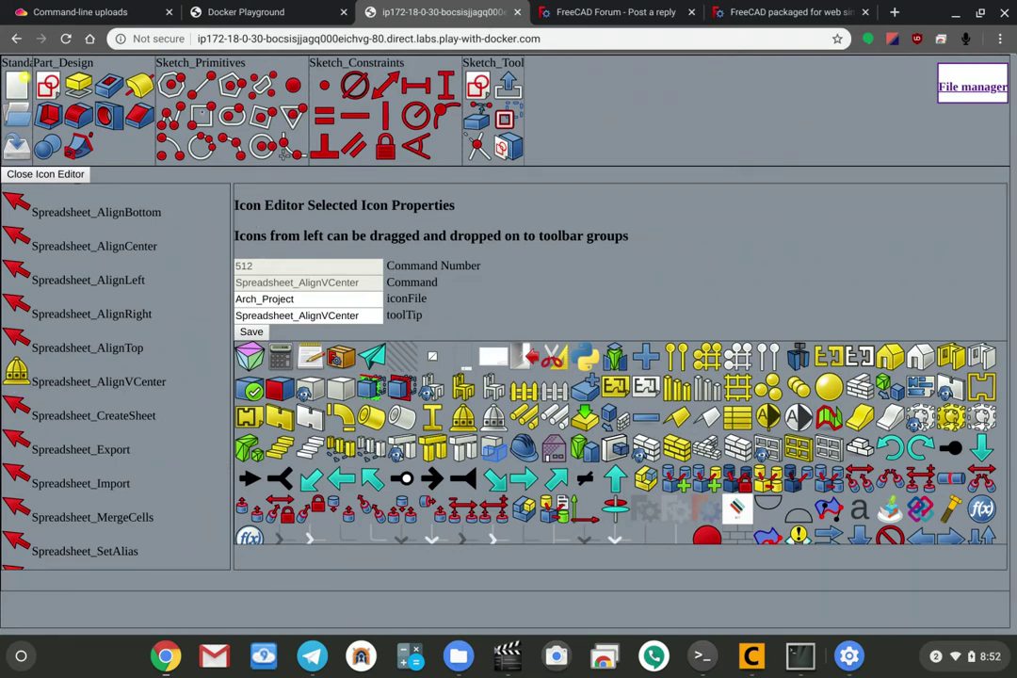
Try the Sketcher_CreateRectangle_Constr icon on Sketcher_CreateRectangle, then revert the icon file change
{"action": "left_click", "coordinate": [201, 114]}
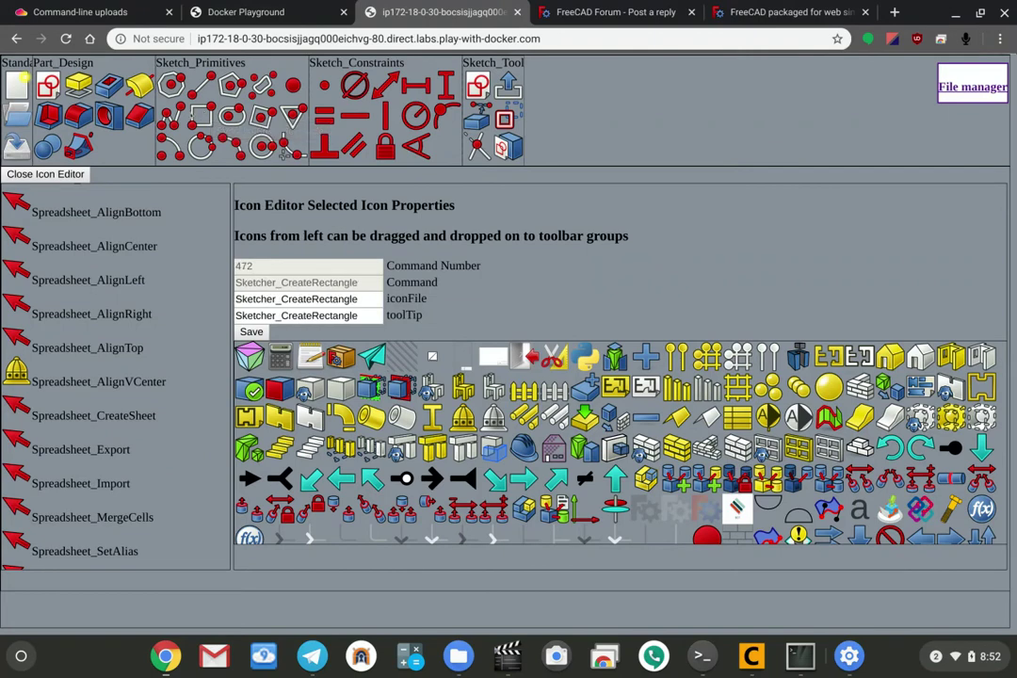
{"action": "scroll", "coordinate": [509, 443], "scroll_direction": "down", "scroll_amount": 3}
{"action": "scroll", "coordinate": [509, 459], "scroll_direction": "down", "scroll_amount": 10}
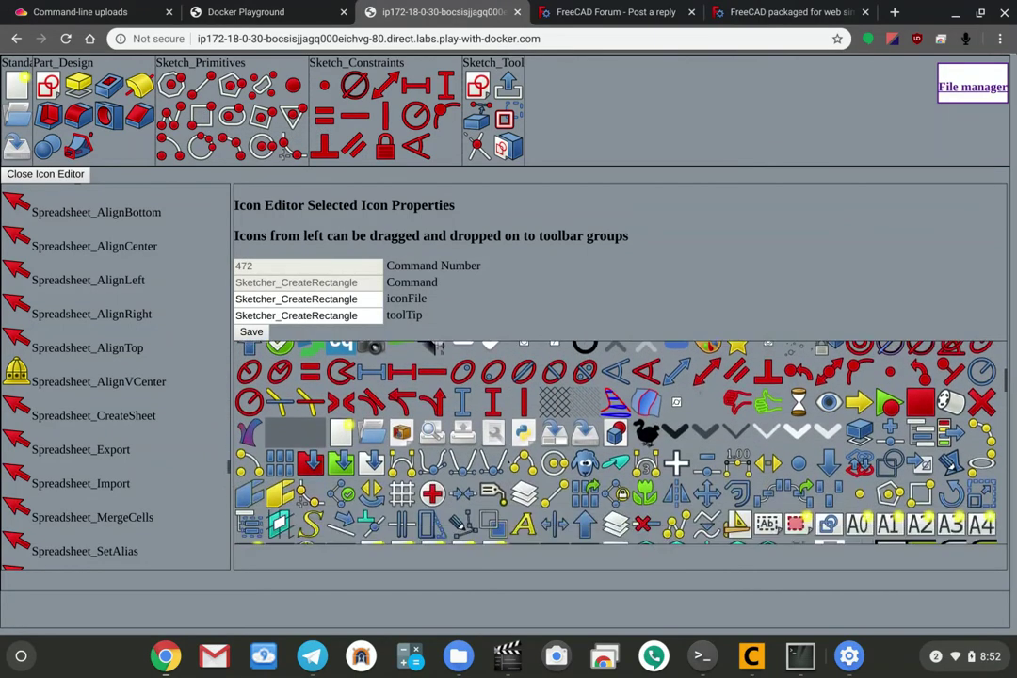
{"action": "scroll", "coordinate": [509, 443], "scroll_direction": "down", "scroll_amount": 10}
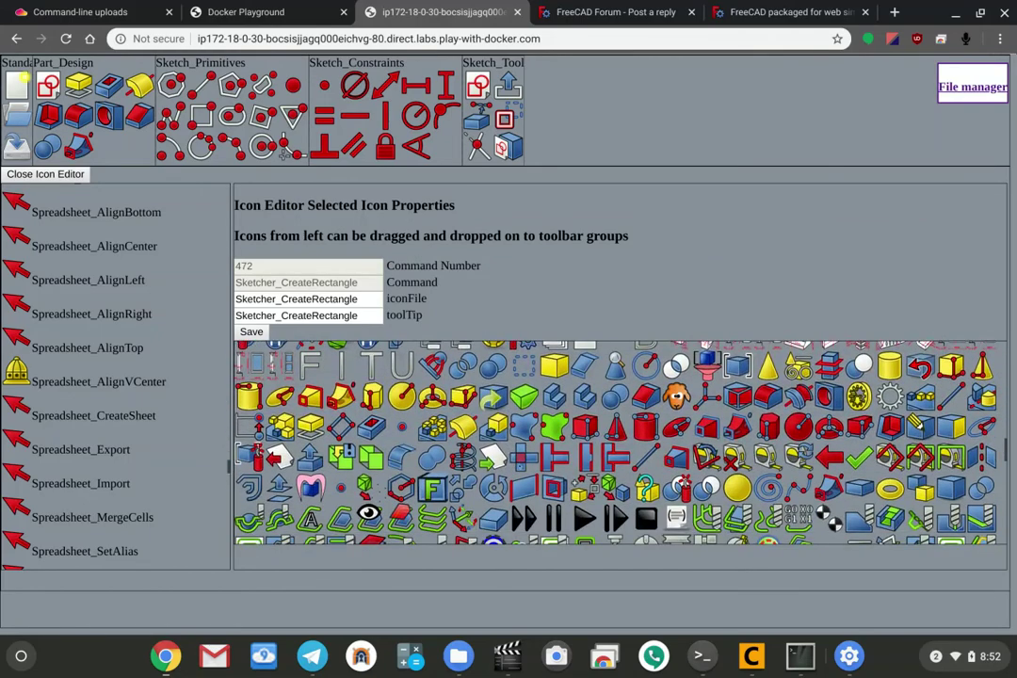
{"action": "scroll", "coordinate": [612, 443], "scroll_direction": "down", "scroll_amount": 1}
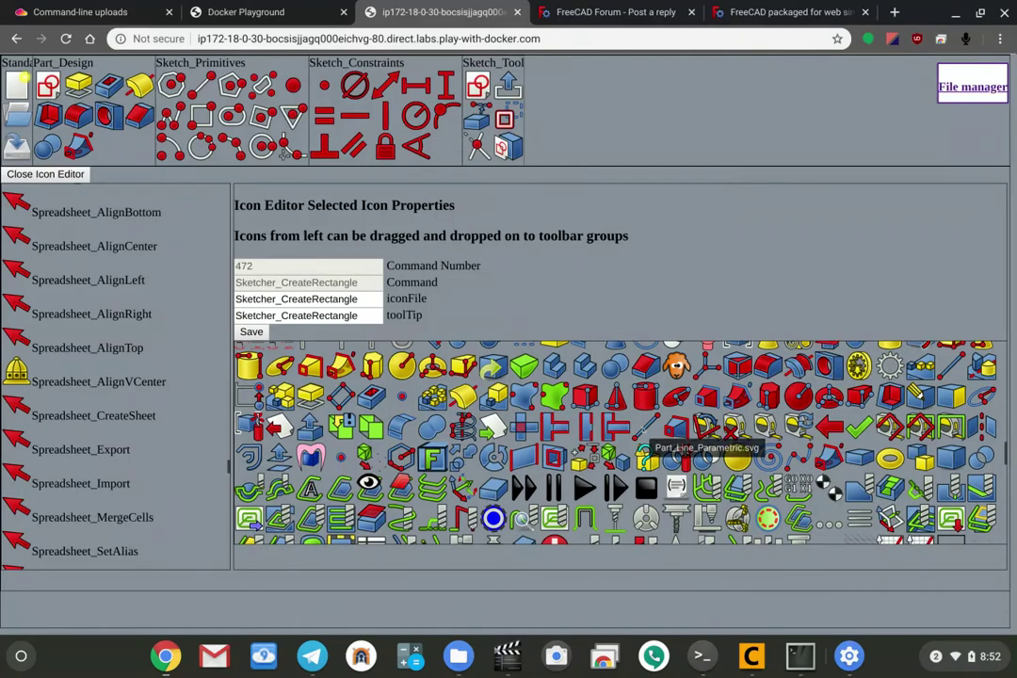
{"action": "scroll", "coordinate": [660, 431], "scroll_direction": "down", "scroll_amount": 6}
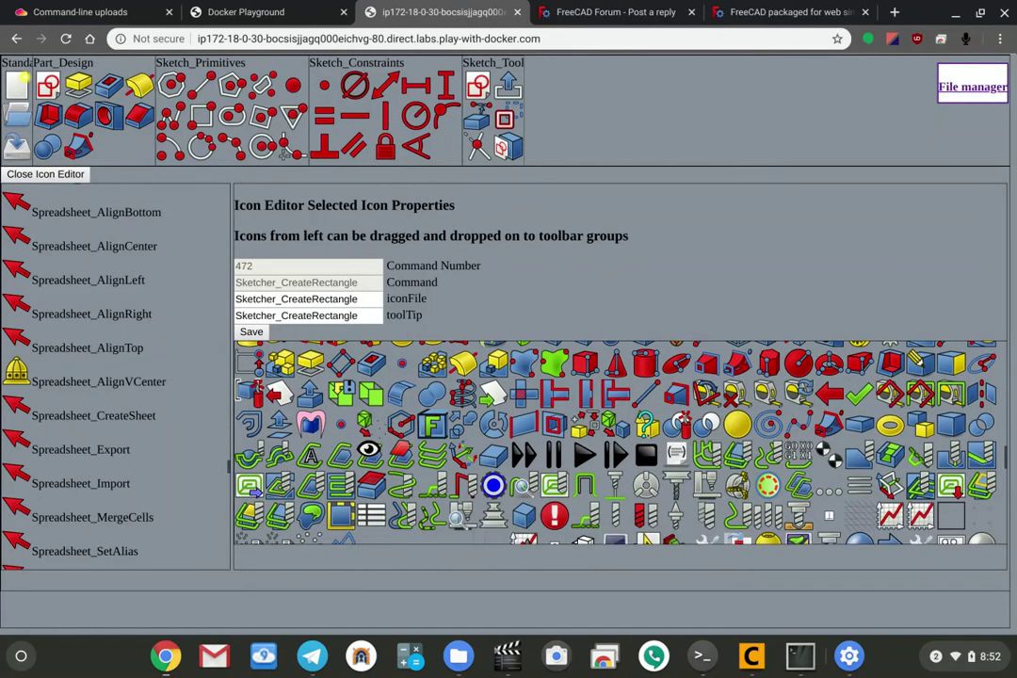
{"action": "scroll", "coordinate": [504, 488], "scroll_direction": "down", "scroll_amount": 1}
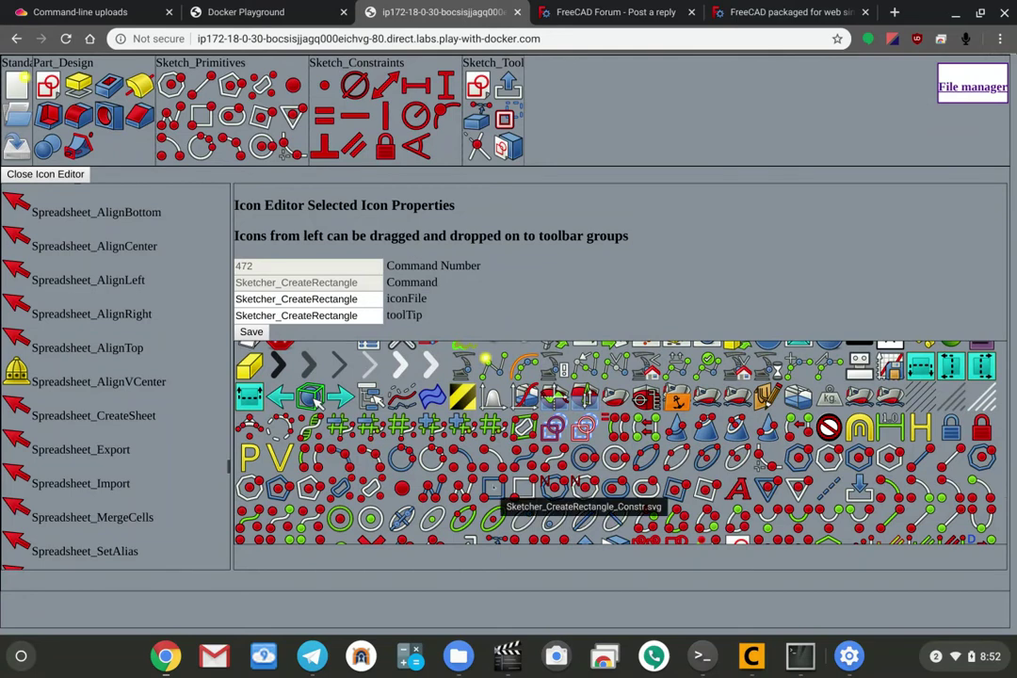
{"action": "left_click", "coordinate": [494, 486]}
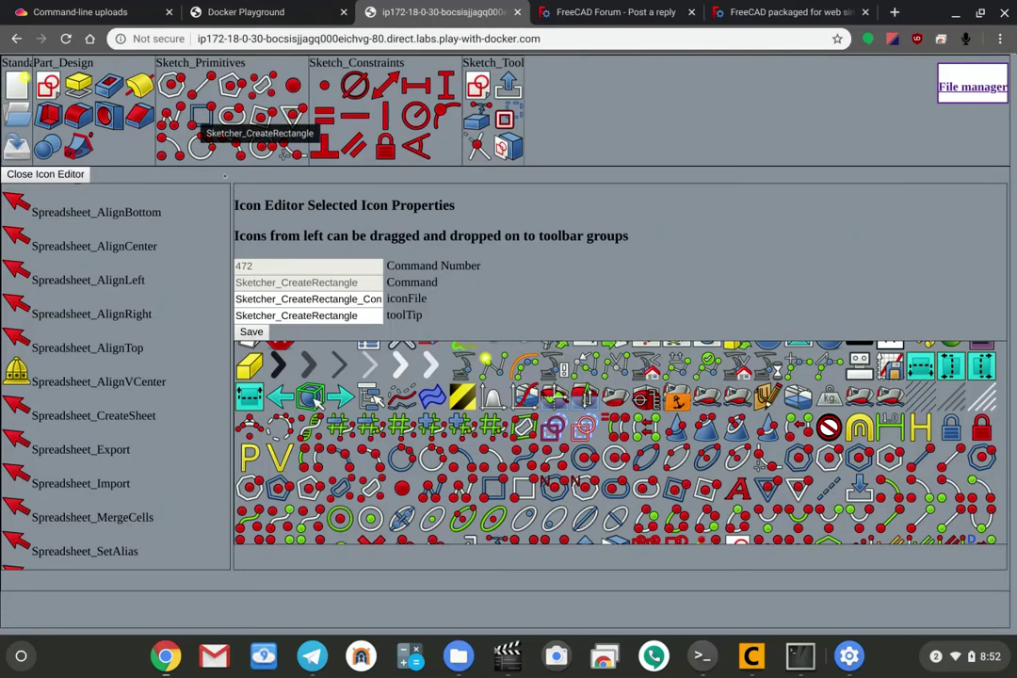
{"action": "key", "text": "BackSpace"}
{"action": "key", "text": "BackSpace"}
{"action": "key", "text": "BackSpace"}
{"action": "key", "text": "BackSpace"}
{"action": "key", "text": "BackSpace"}
{"action": "key", "text": "BackSpace"}
{"action": "key", "text": "BackSpace"}
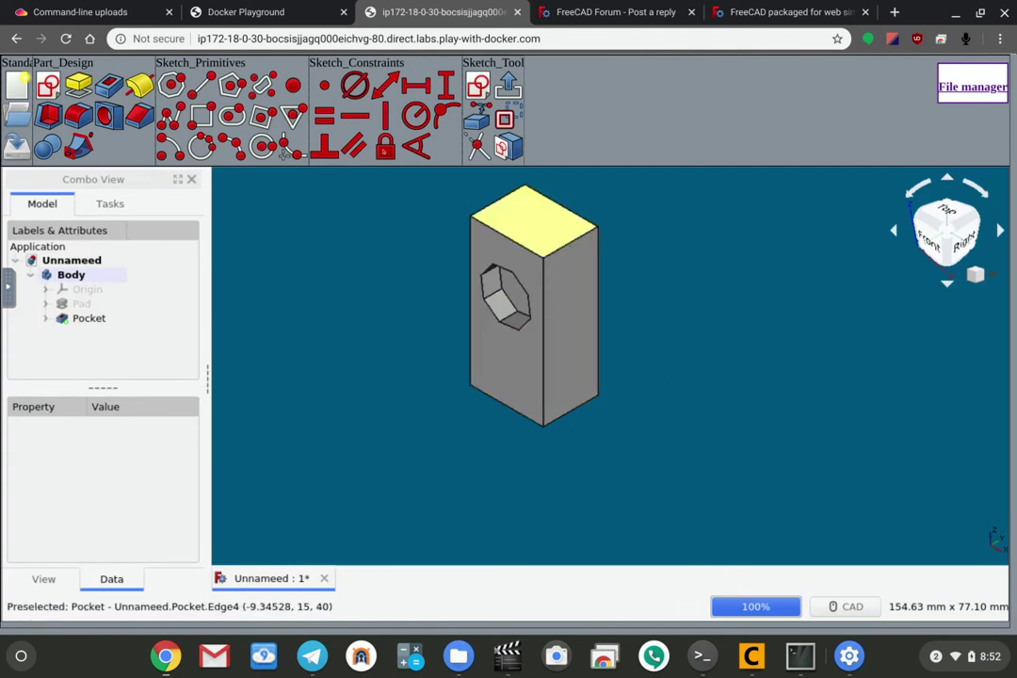
View FC-log.txt from the web file manager, then return to the file list
{"action": "left_click", "coordinate": [970, 87]}
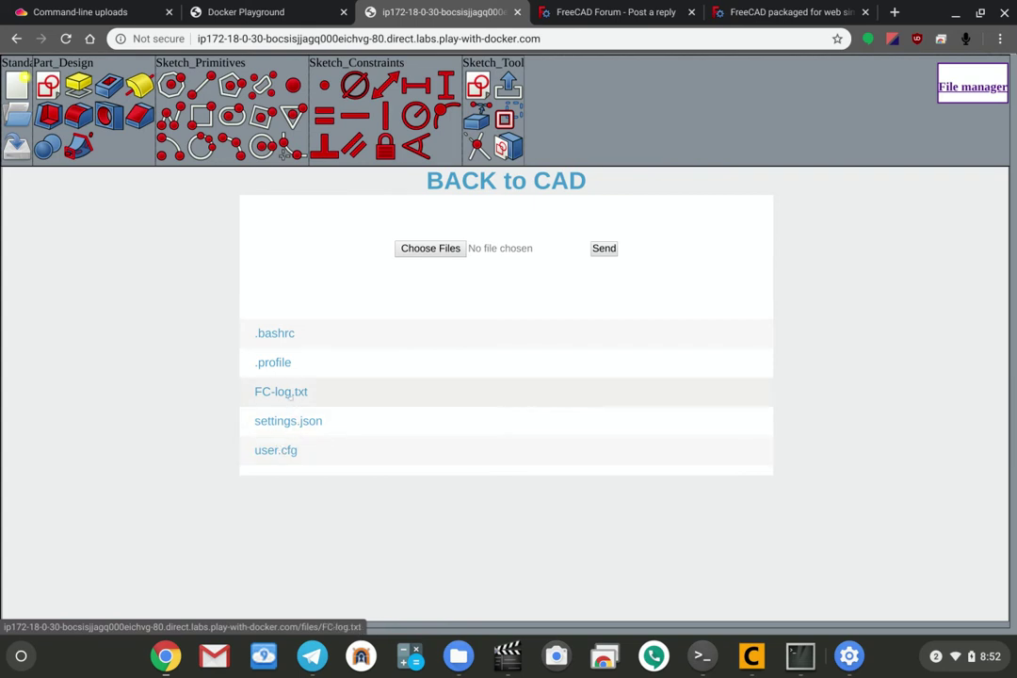
{"action": "left_click", "coordinate": [283, 393]}
{"action": "scroll", "coordinate": [268, 247], "scroll_direction": "down", "scroll_amount": 20}
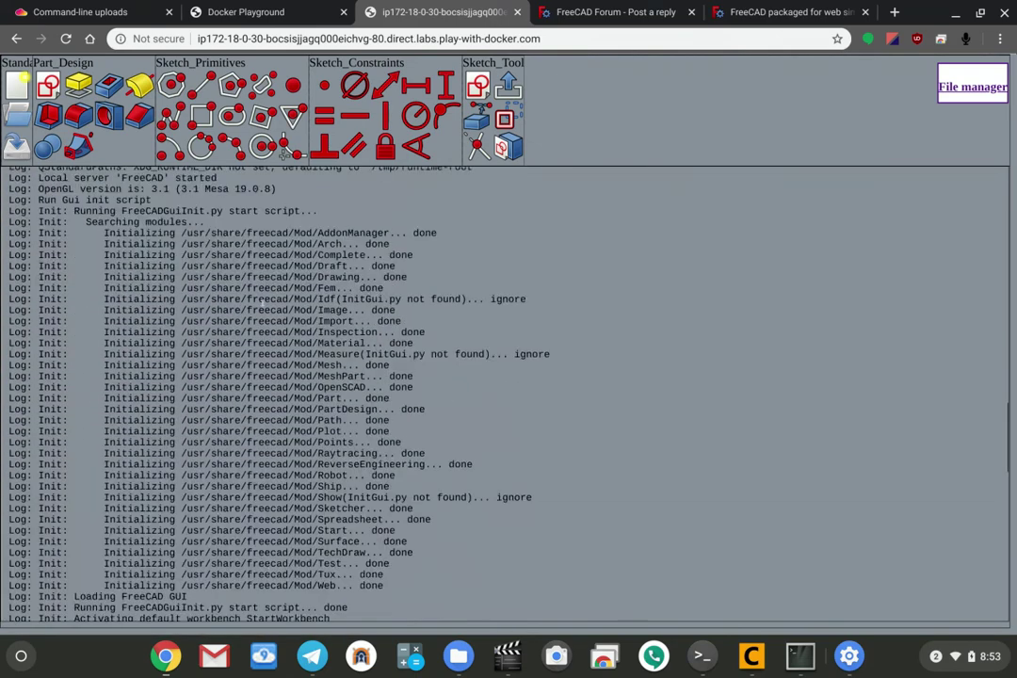
{"action": "scroll", "coordinate": [283, 351], "scroll_direction": "up", "scroll_amount": 10}
{"action": "scroll", "coordinate": [283, 351], "scroll_direction": "up", "scroll_amount": 10}
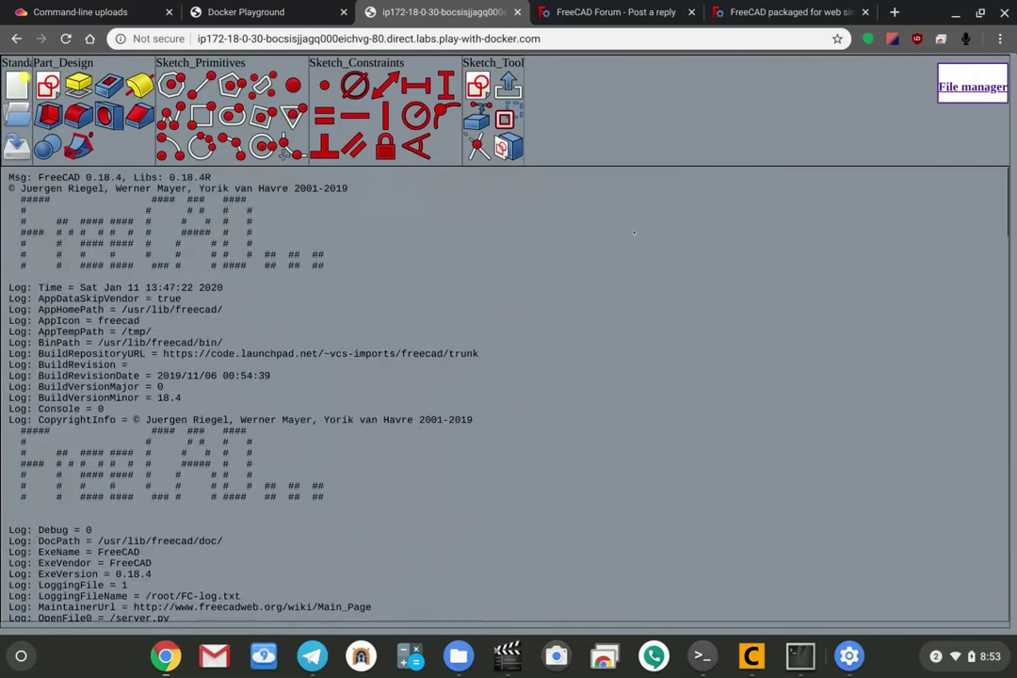
{"action": "key", "text": "alt+Left"}
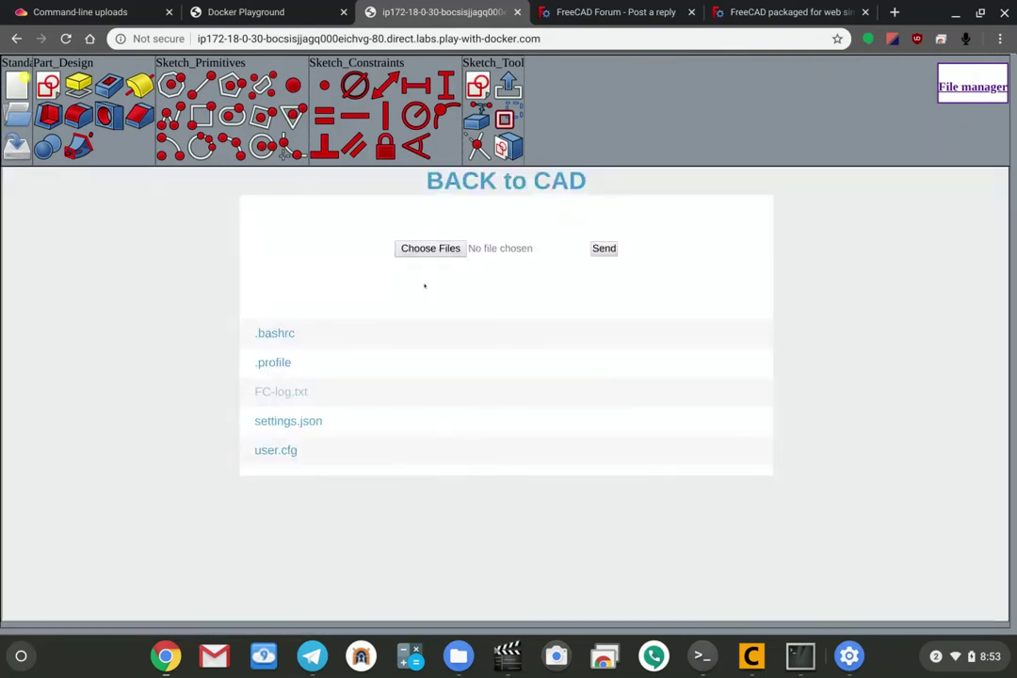
Back in the CAD view, save the pocketed block as junk
{"action": "left_click", "coordinate": [501, 179]}
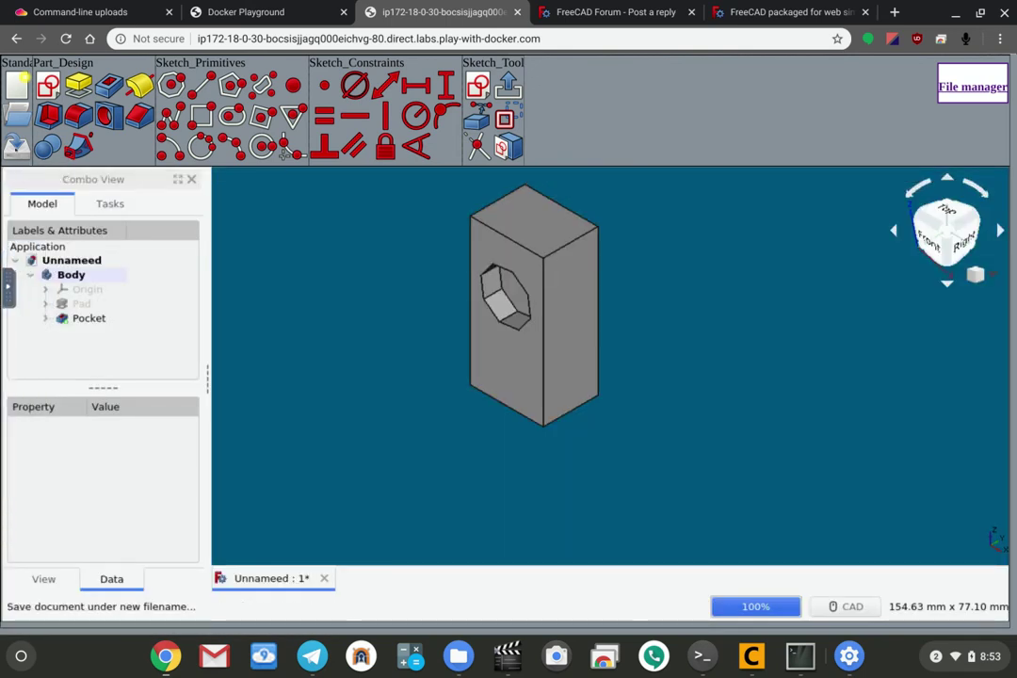
{"action": "left_click", "coordinate": [17, 146]}
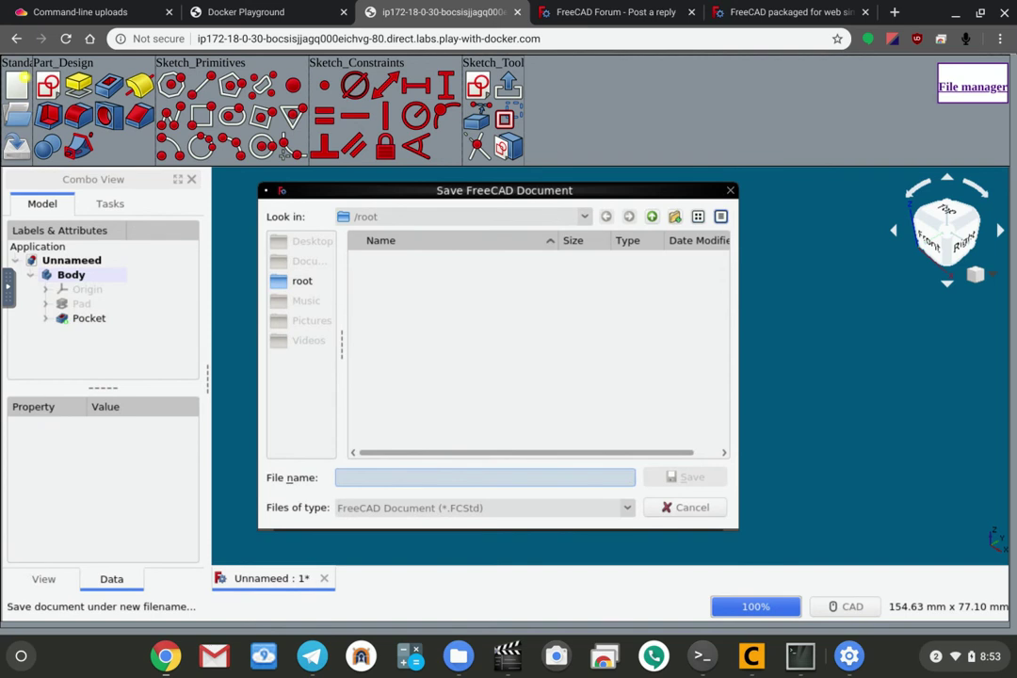
{"action": "type", "text": "junk"}
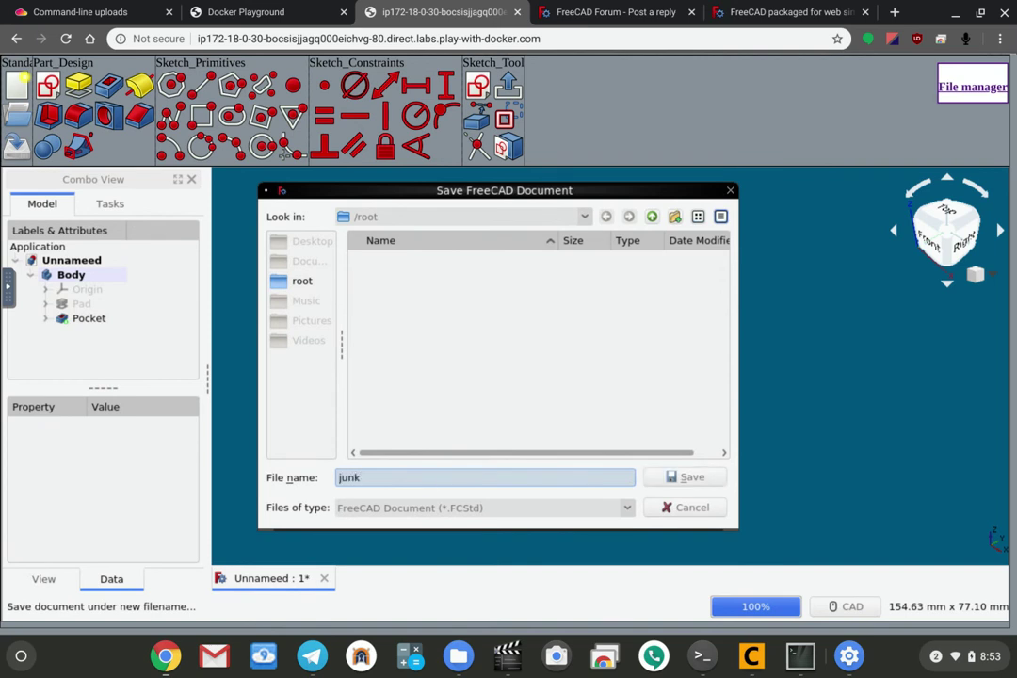
{"action": "left_click", "coordinate": [686, 477]}
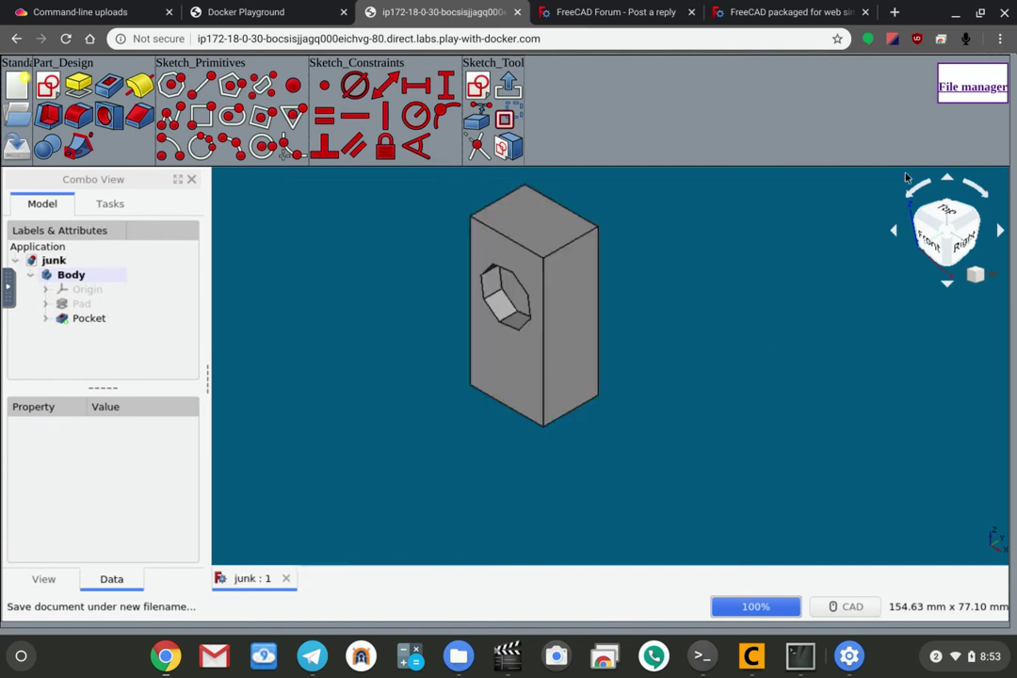
Download junk.FCStd from the file manager and dismiss the download notification
{"action": "left_click", "coordinate": [972, 87]}
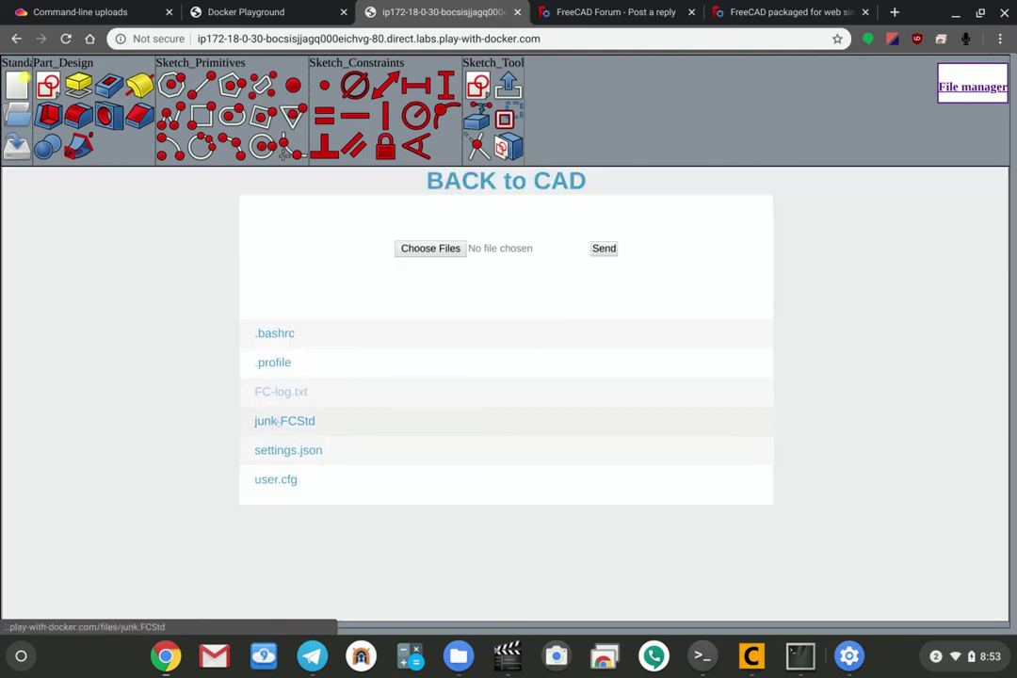
{"action": "left_click", "coordinate": [285, 421]}
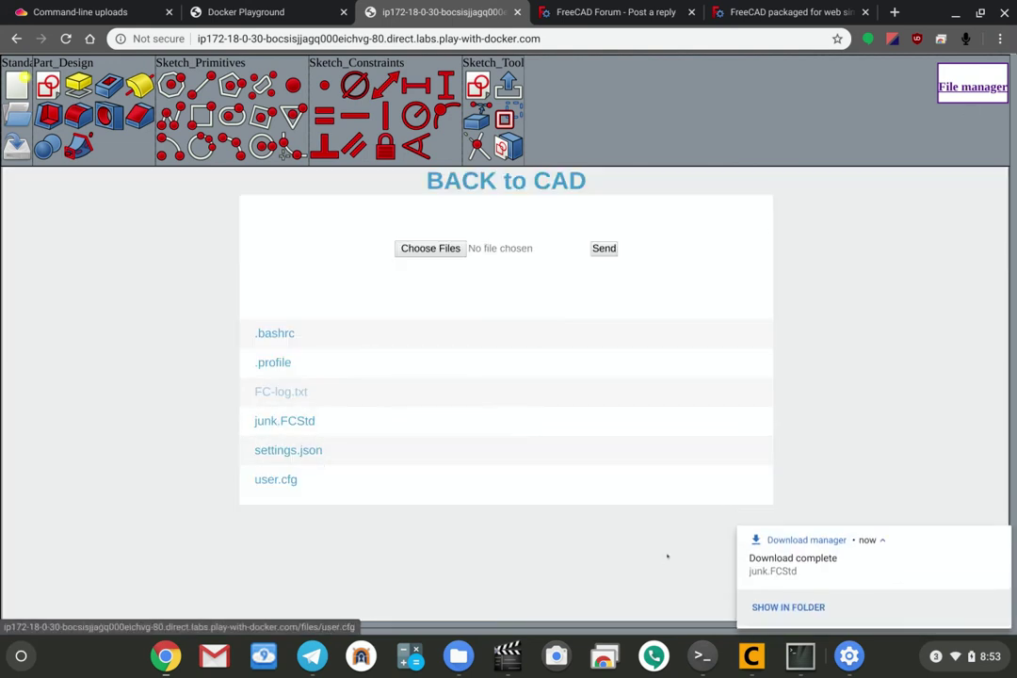
{"action": "left_click", "coordinate": [1000, 541]}
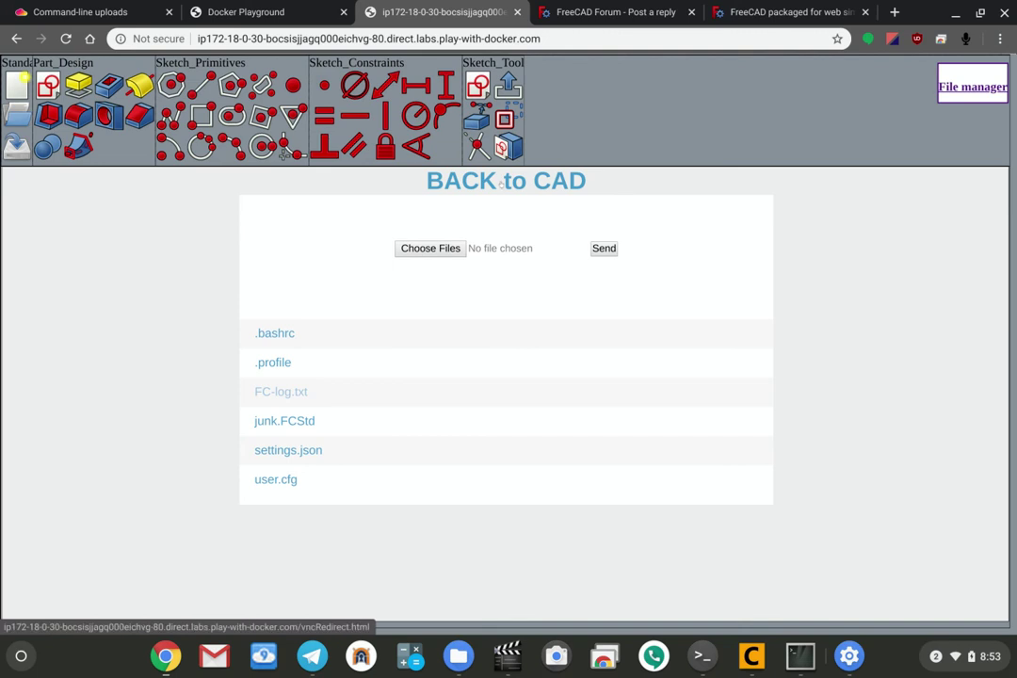
Back in the CAD view, save the toolbar configuration from the toolbar context menu as settings.json
{"action": "left_click", "coordinate": [502, 183]}
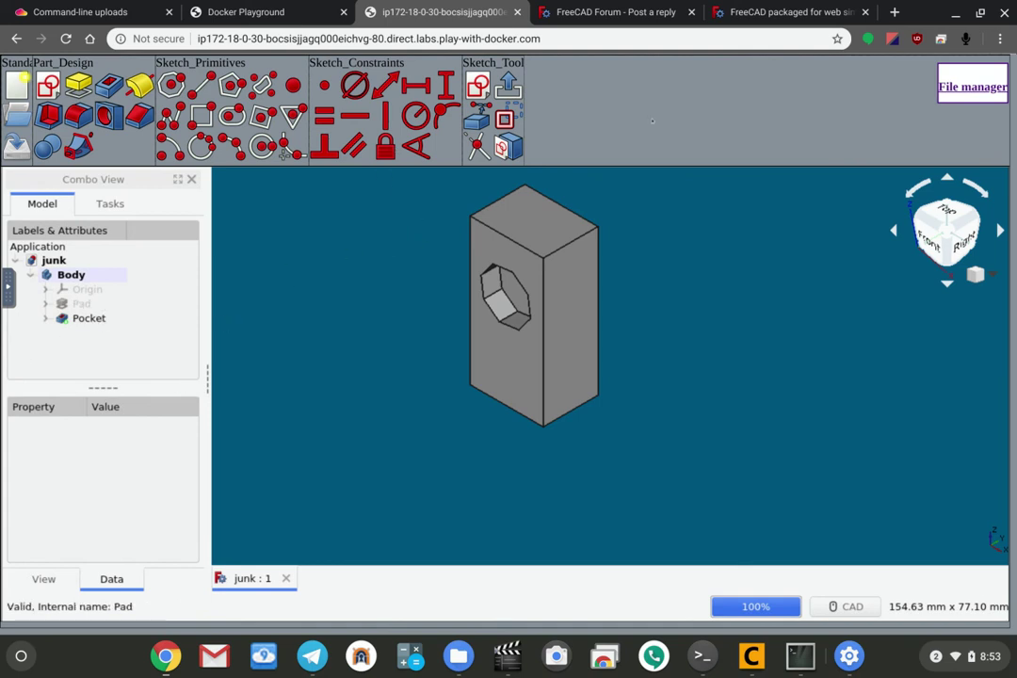
{"action": "right_click", "coordinate": [599, 110]}
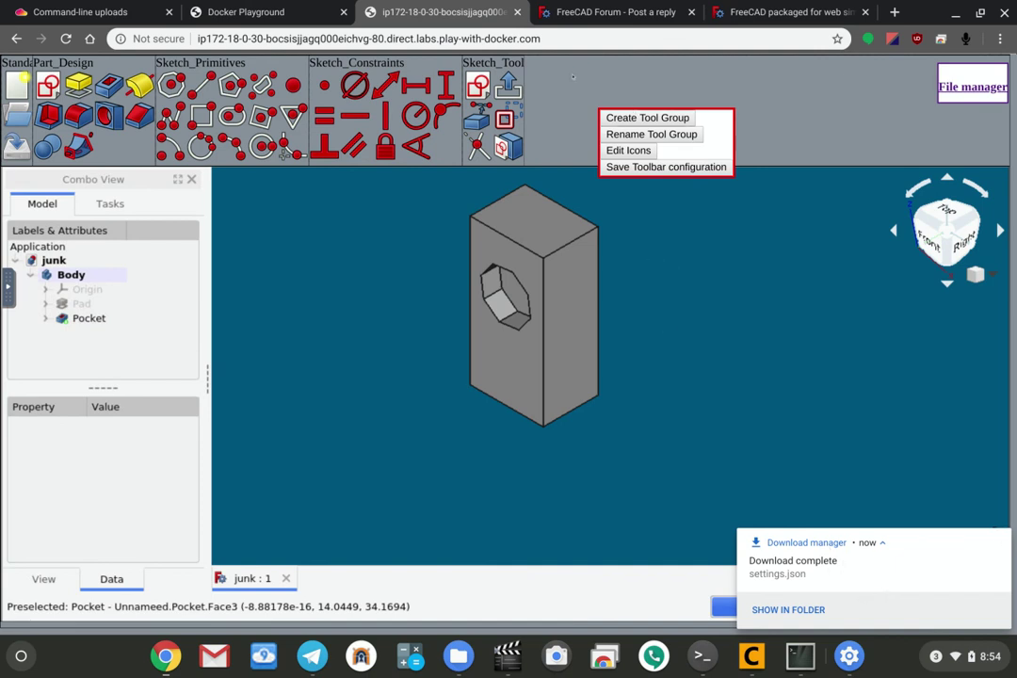
{"action": "left_click", "coordinate": [569, 84]}
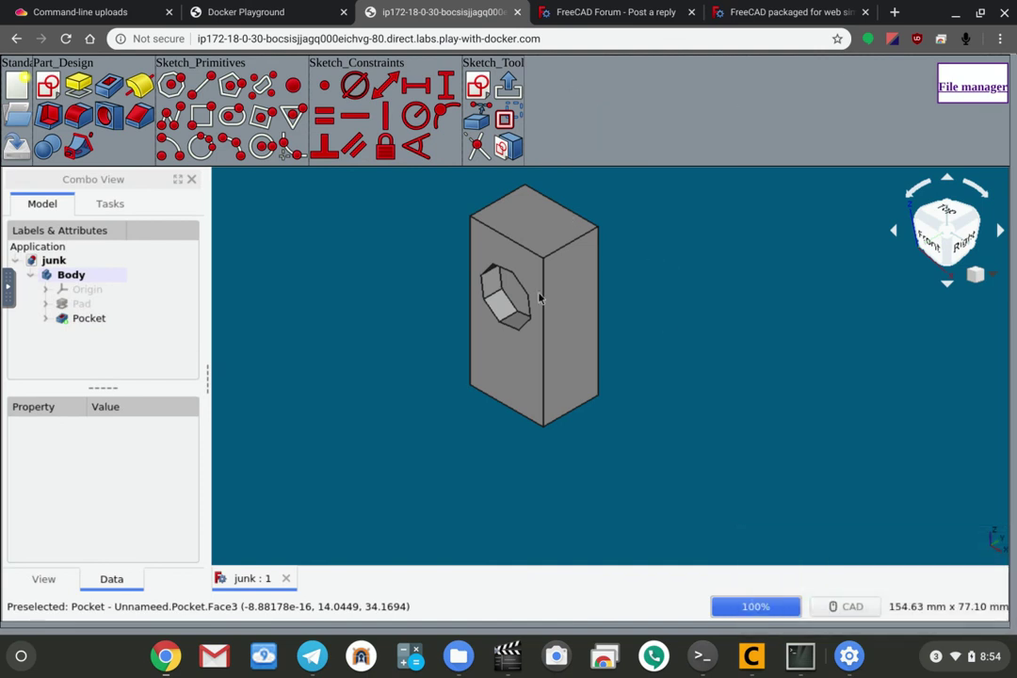